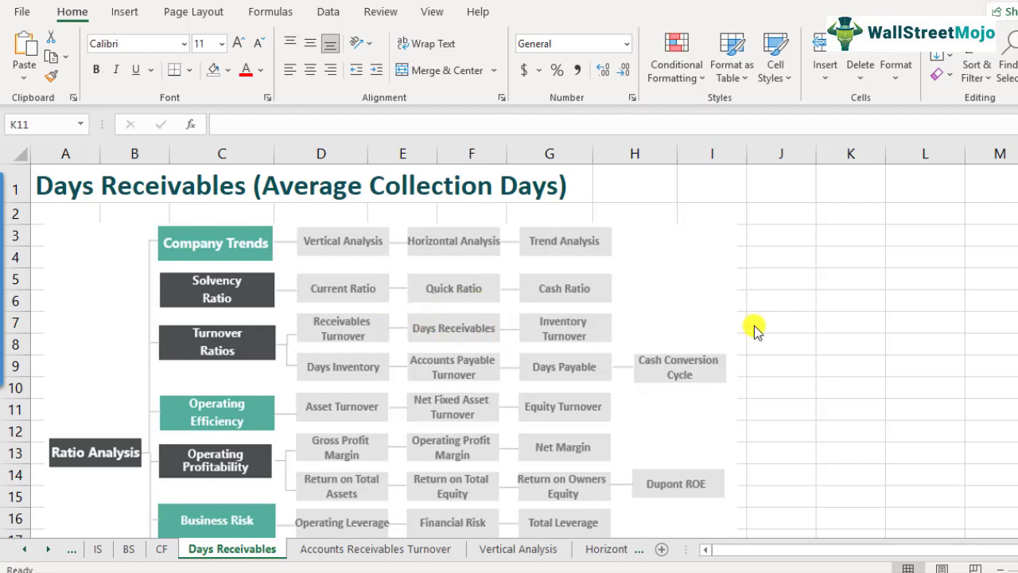
# Scroll down to row 28 to show the AR Turnover formula with its Net Credit Sales and Average Receivables notes.
pyautogui.click(780, 357)
pyautogui.scroll(-2, 780, 360)
pyautogui.scroll(-1, 780, 360)
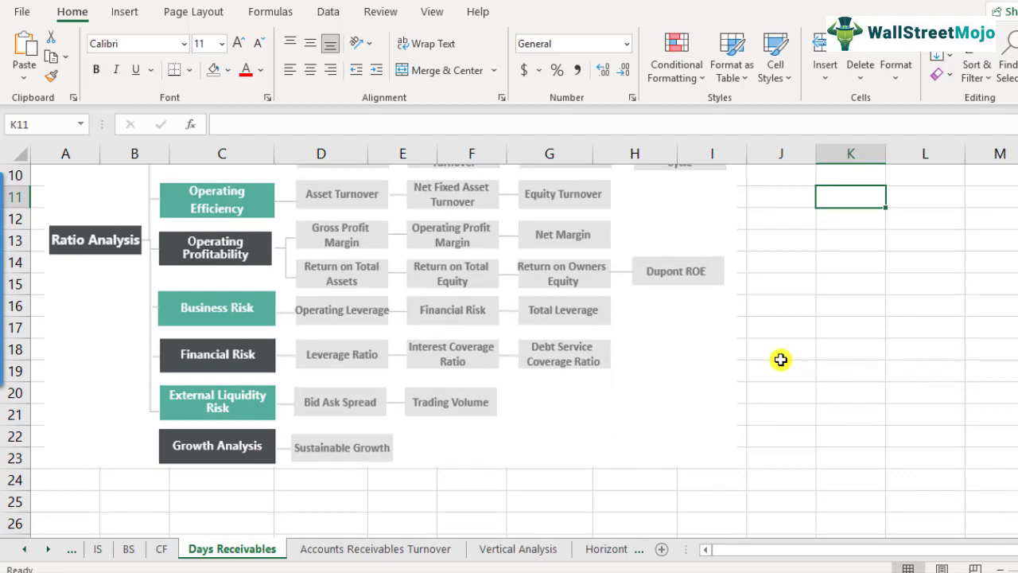
pyautogui.scroll(-6, 780, 359)
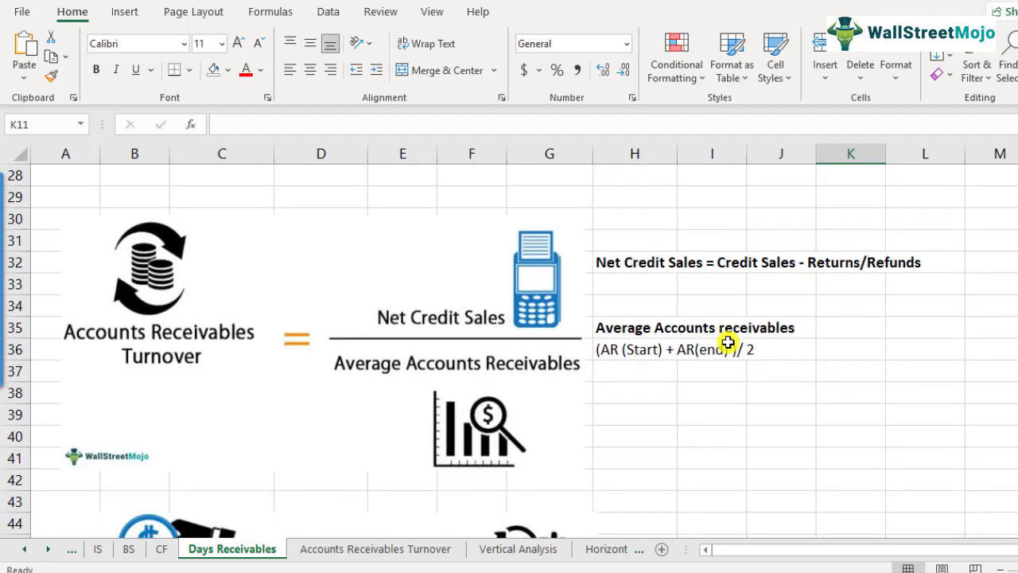
pyautogui.scroll(1, 728, 342)
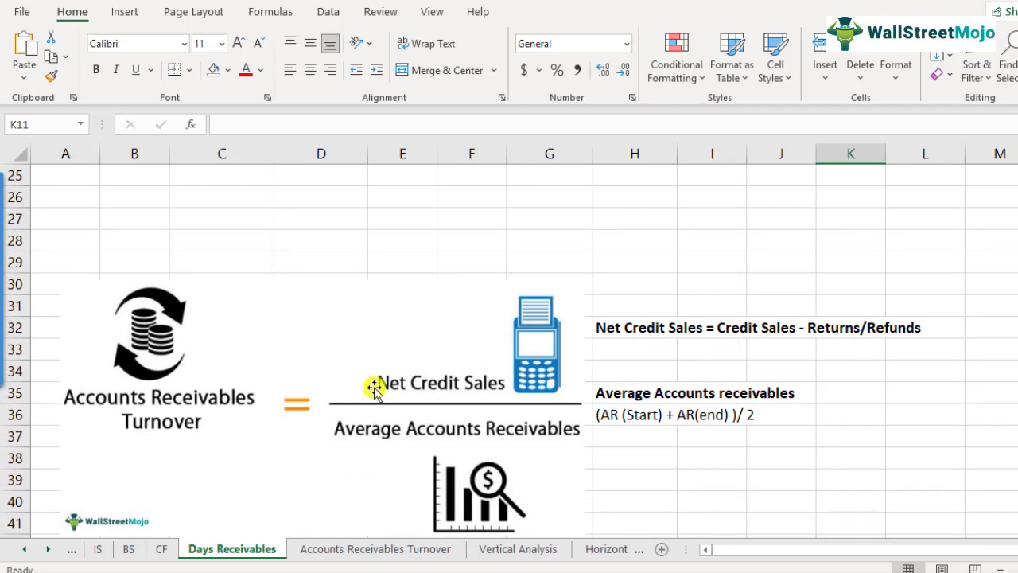
pyautogui.scroll(-1, 199, 420)
pyautogui.scroll(-1, 199, 420)
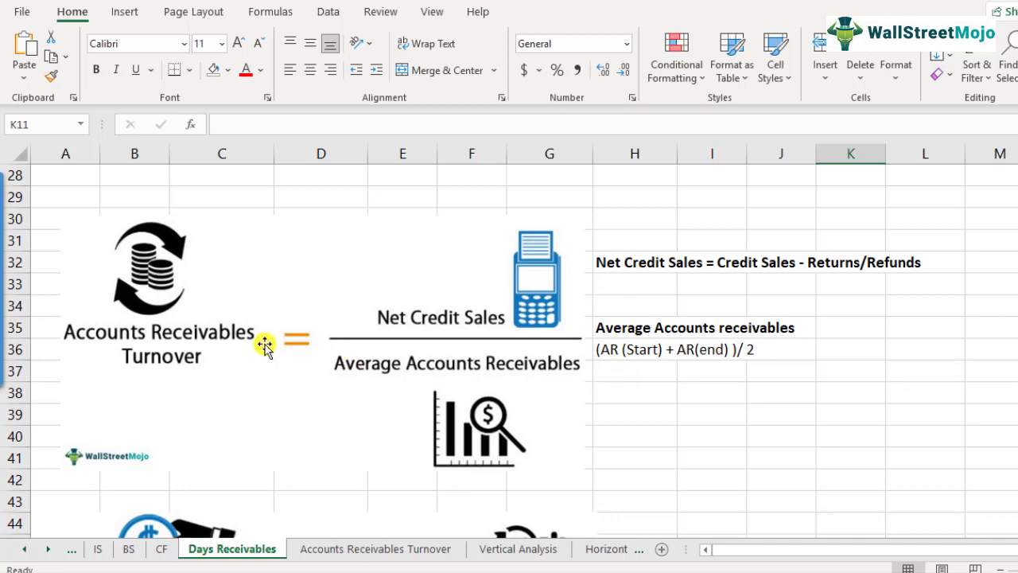
# Scroll so row 40 shows the Average Collection Period formula: 365 days over AR turnover.
pyautogui.scroll(-4, 264, 344)
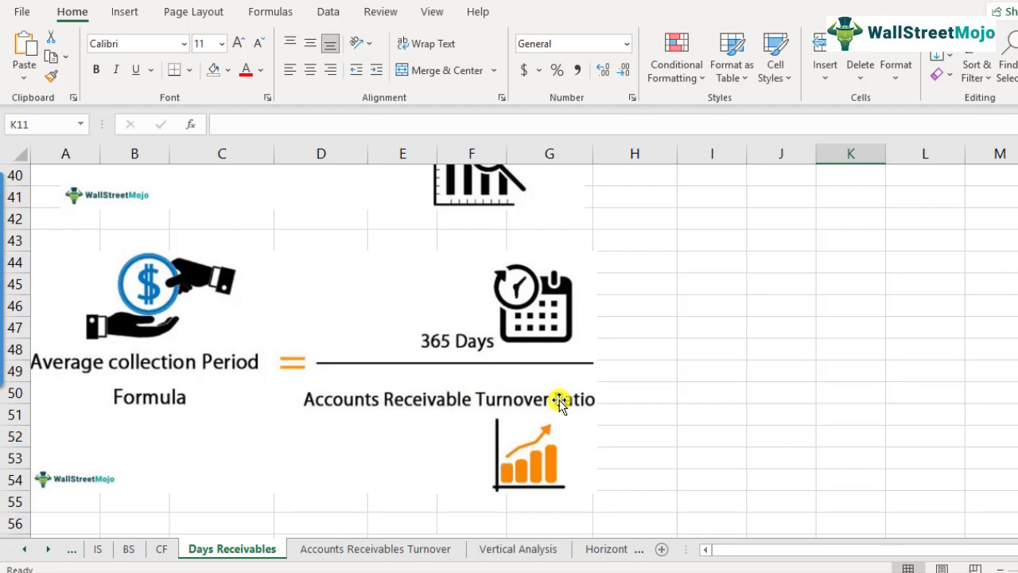
pyautogui.scroll(3, 559, 401)
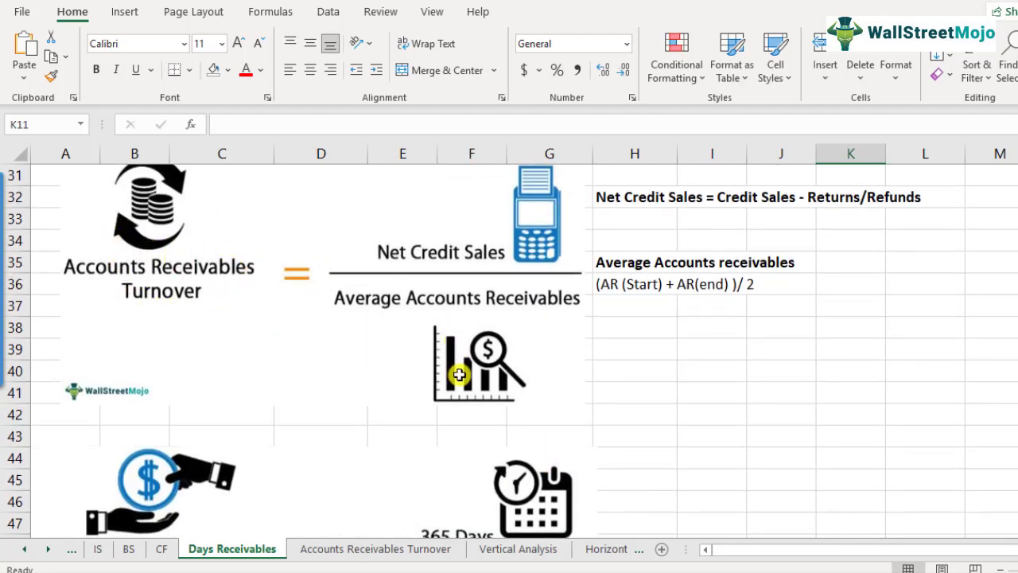
pyautogui.scroll(-3, 459, 374)
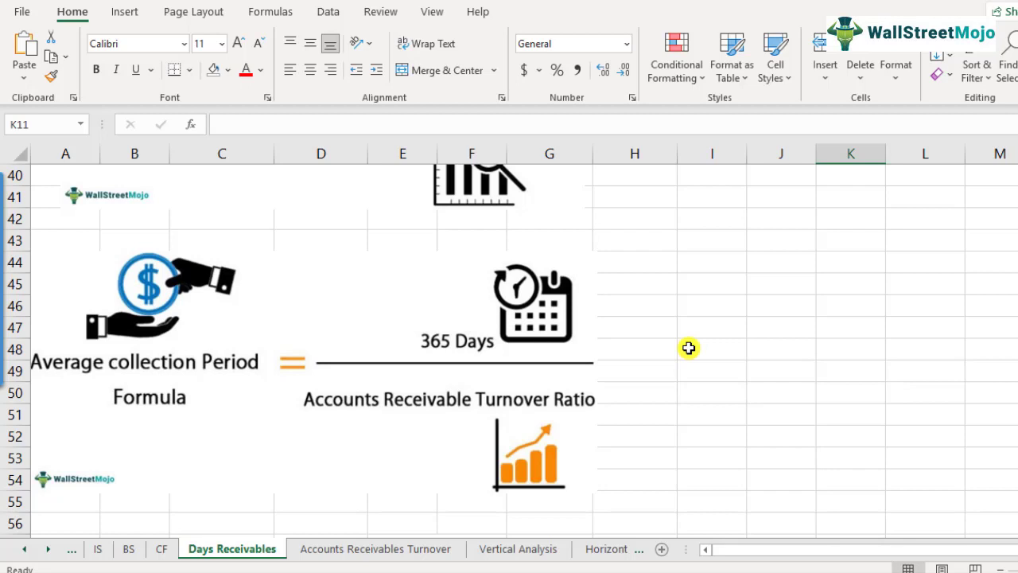
pyautogui.scroll(-2, 688, 347)
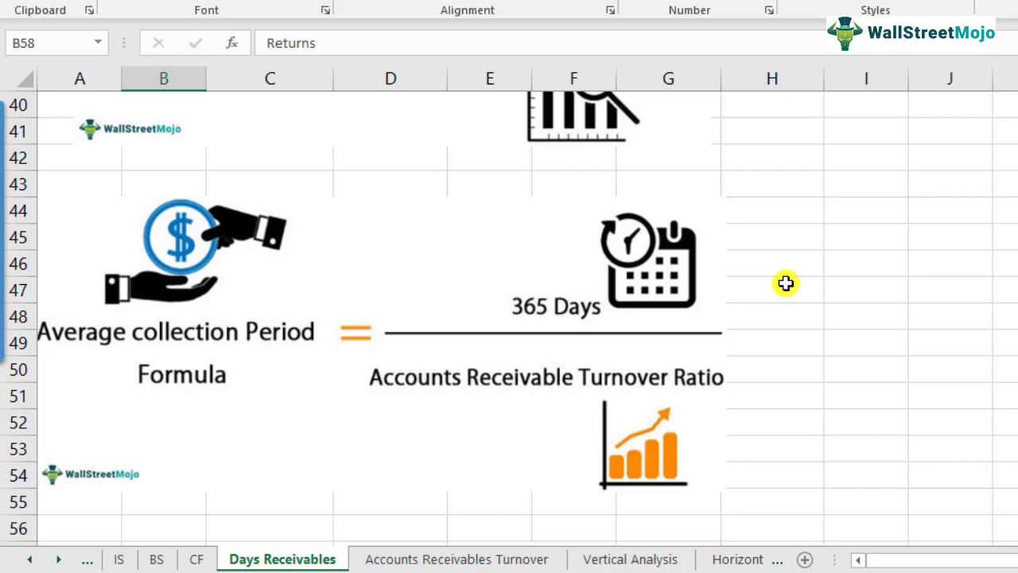
# Point out the example figures: credit sales 100,000, returns 20,000, receivables 30,000 and 50,000.
pyautogui.scroll(-3, 194, 407)
pyautogui.click(191, 404)
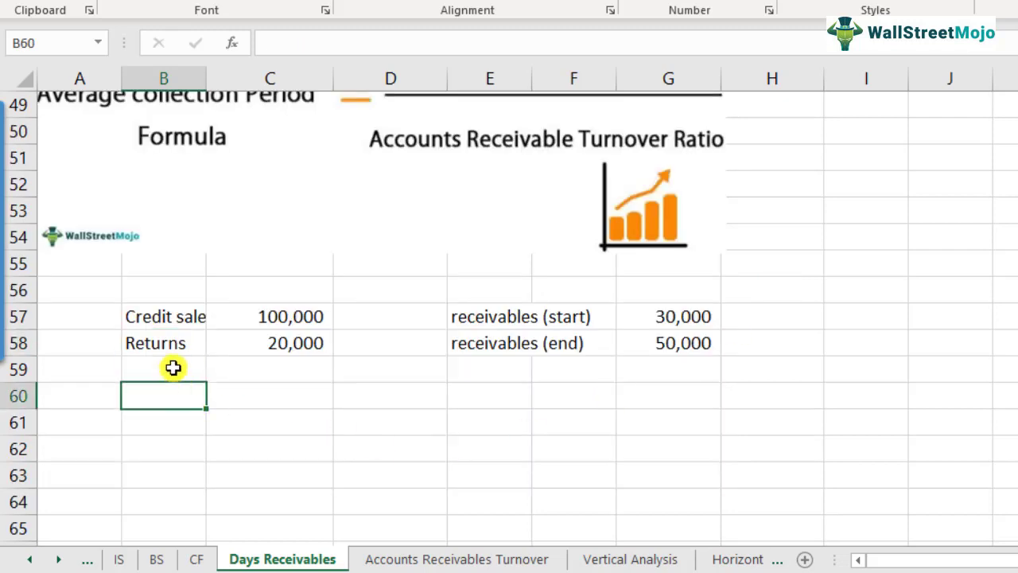
pyautogui.click(161, 322)
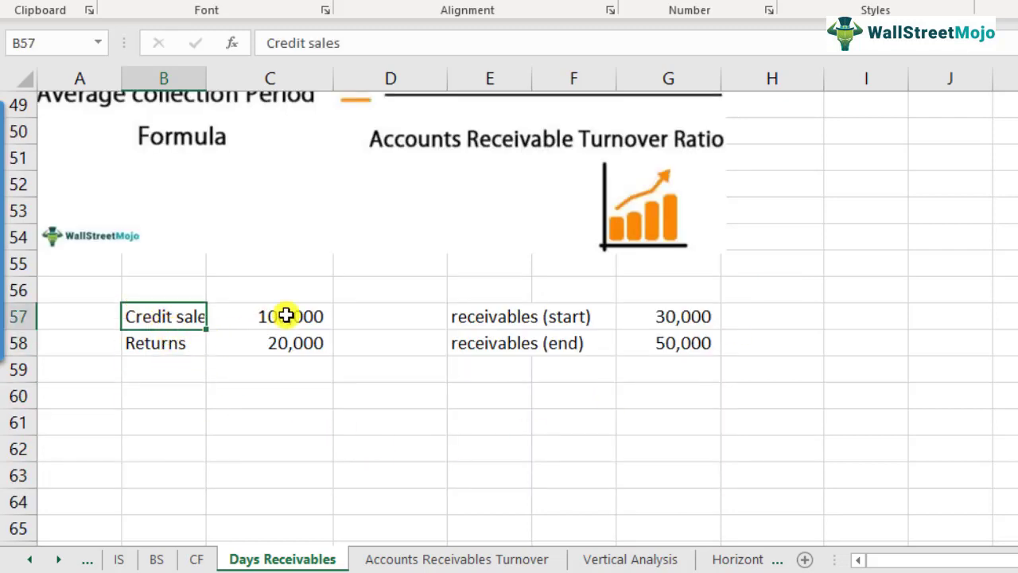
pyautogui.click(275, 320)
pyautogui.click(185, 345)
pyautogui.click(266, 344)
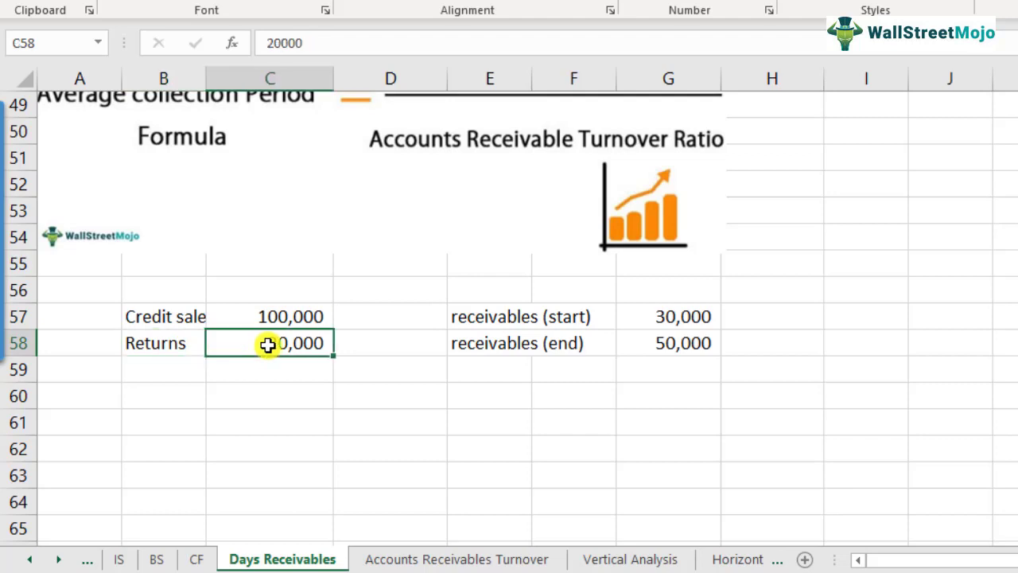
pyautogui.click(477, 320)
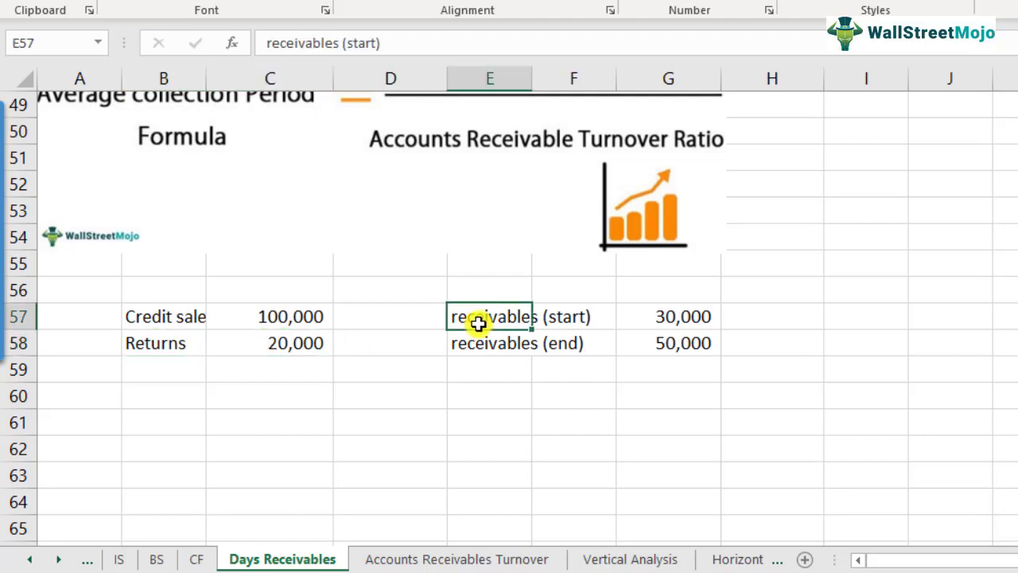
pyautogui.click(673, 321)
pyautogui.click(473, 346)
pyautogui.click(655, 347)
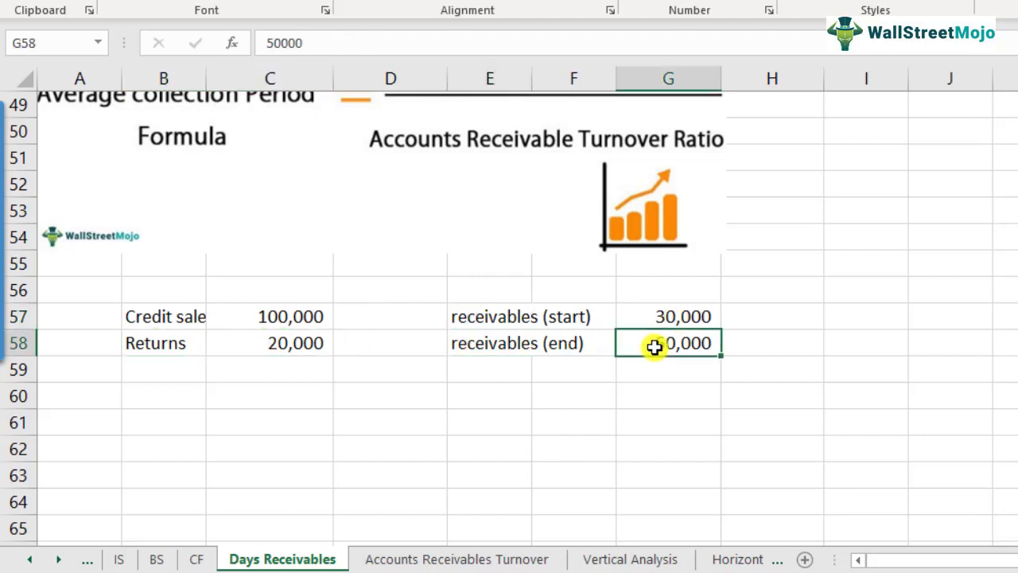
pyautogui.click(142, 368)
pyautogui.click(156, 402)
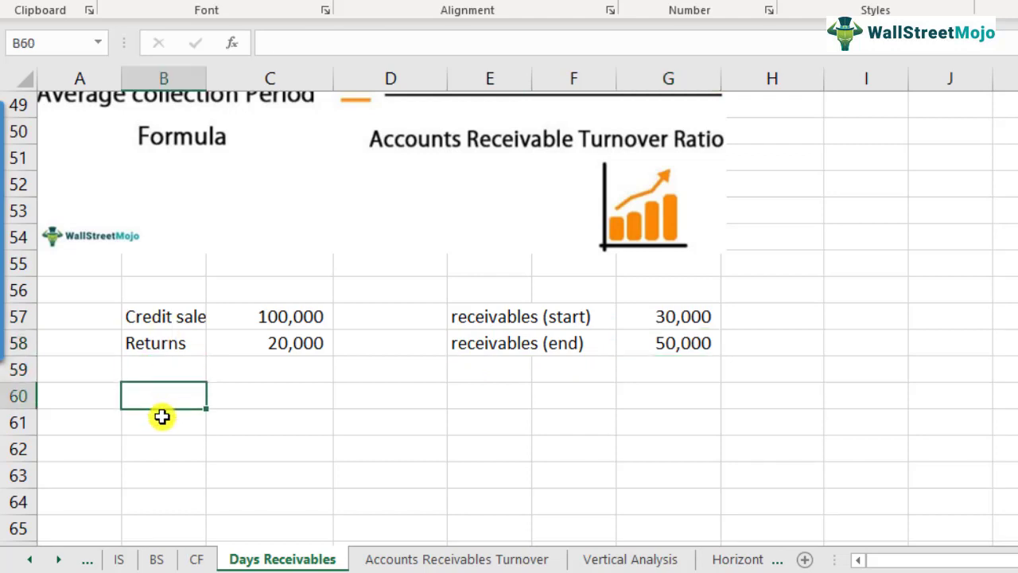
# Clear the stray entry and label B59 'Net Credit Sales'.
pyautogui.press('Return')
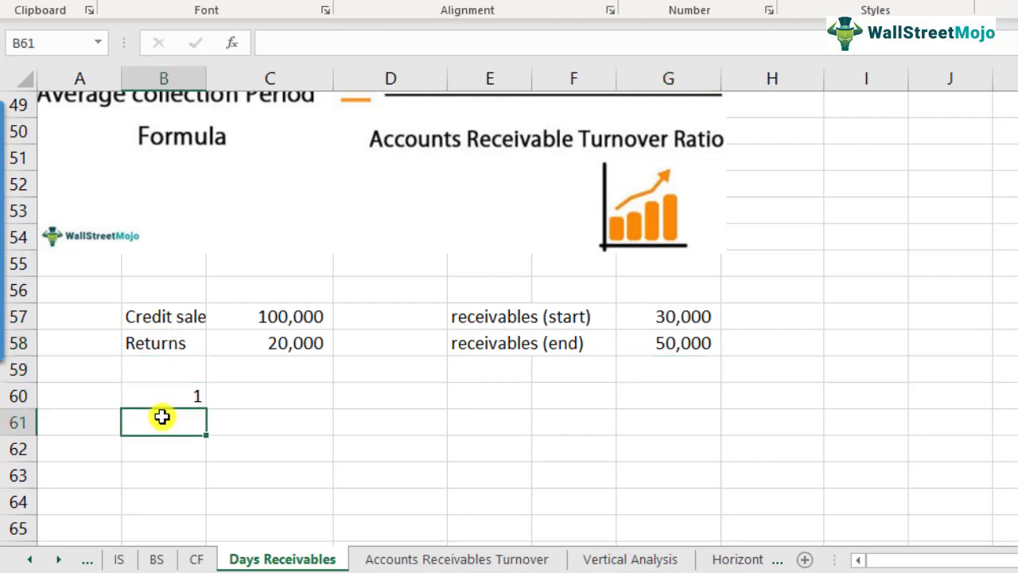
pyautogui.press('Up')
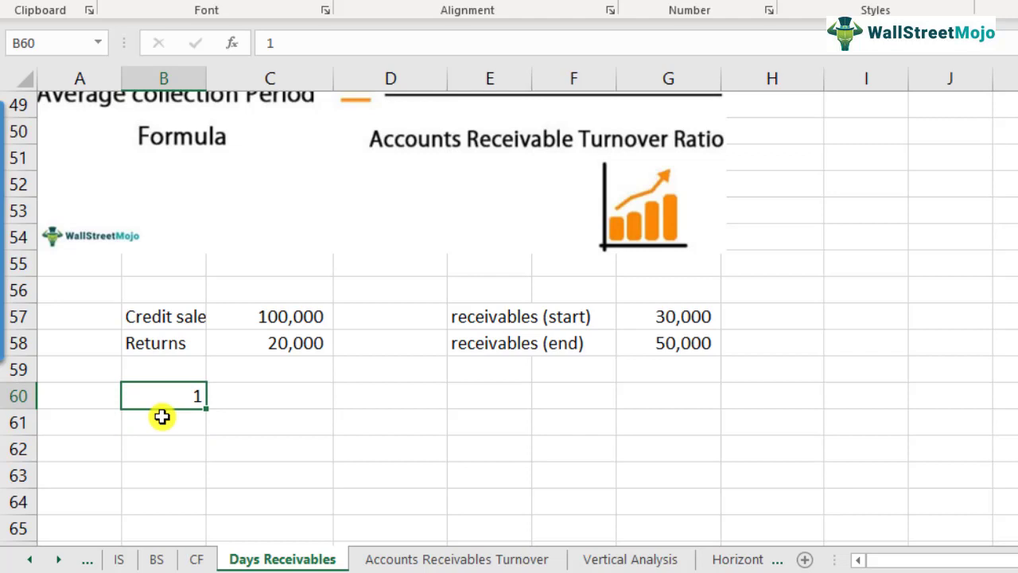
pyautogui.press('Up')
pyautogui.write('Credit')
pyautogui.press('BackSpace')
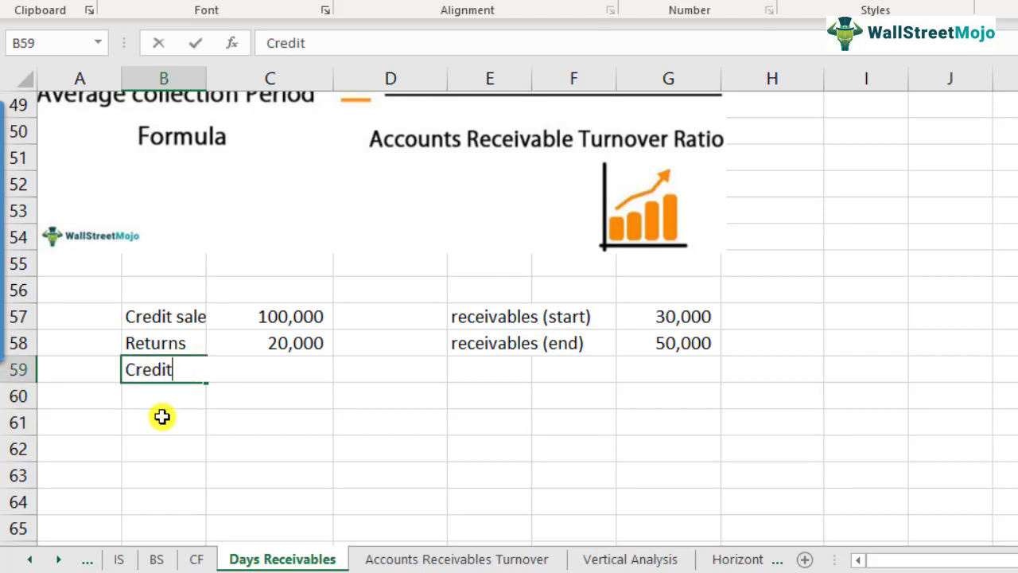
pyautogui.press('BackSpace')
pyautogui.press('BackSpace')
pyautogui.press('BackSpace')
pyautogui.press('BackSpace')
pyautogui.press('BackSpace')
pyautogui.press('BackSpace')
pyautogui.write('Net ')
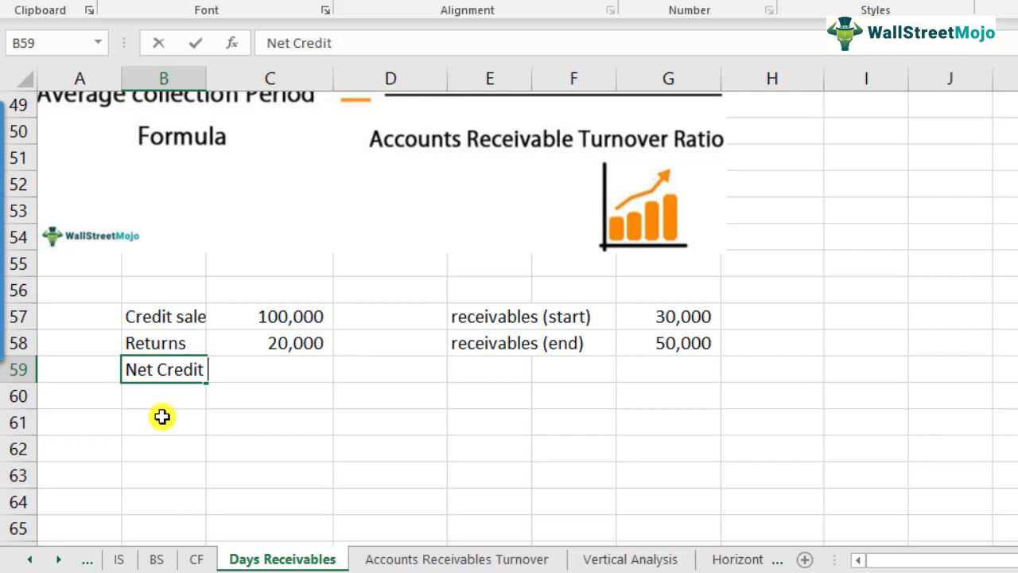
pyautogui.write('Credit Sales')
pyautogui.press('Return')
# Enter =C57-C58 in C59 to give net credit sales of 80,000.
pyautogui.press('Up')
pyautogui.press('Right')
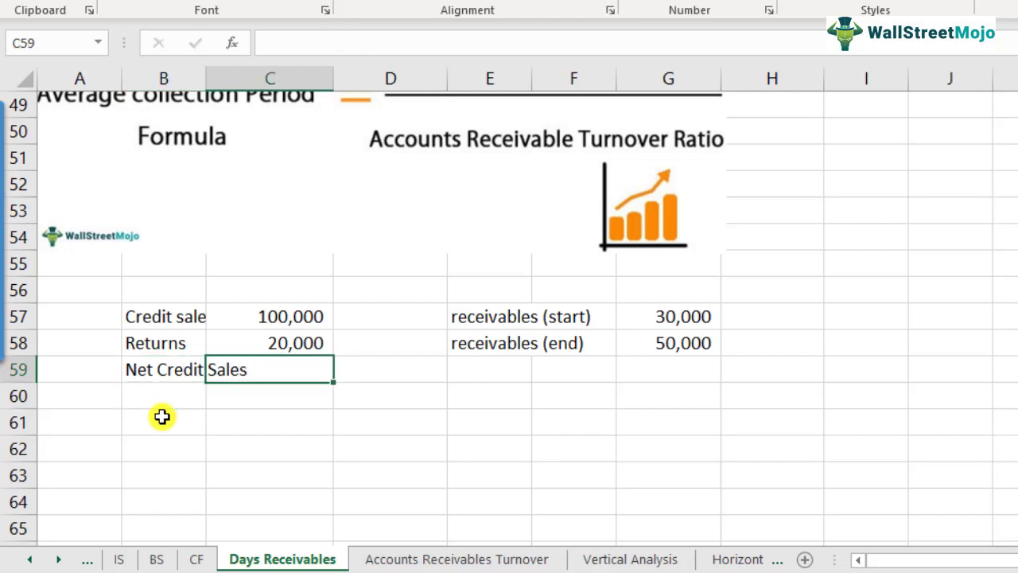
pyautogui.write('=')
pyautogui.press('Up')
pyautogui.press('Up')
pyautogui.write('-')
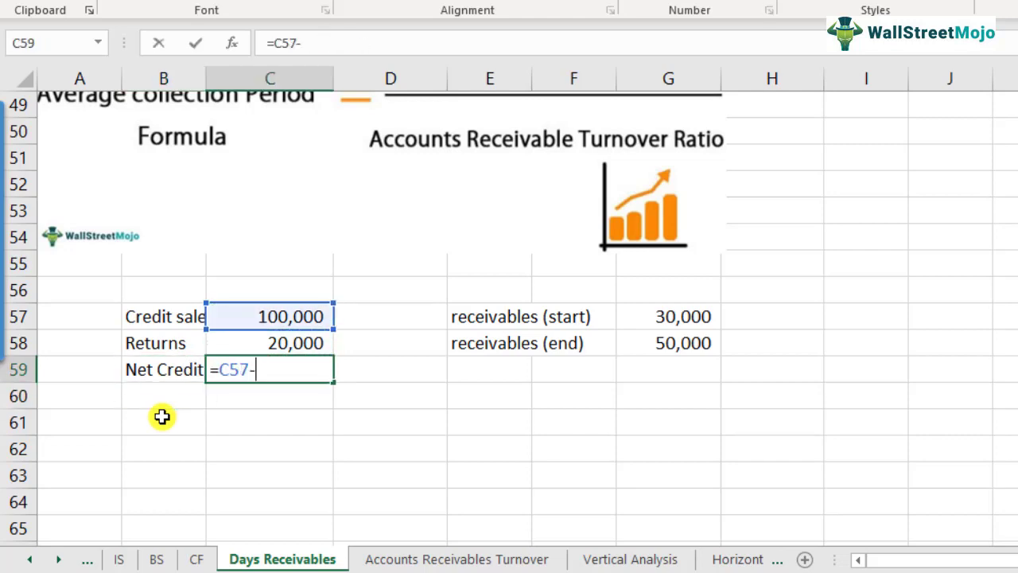
pyautogui.press('Up')
pyautogui.press('Return')
pyautogui.press('Up')
pyautogui.press('F2')
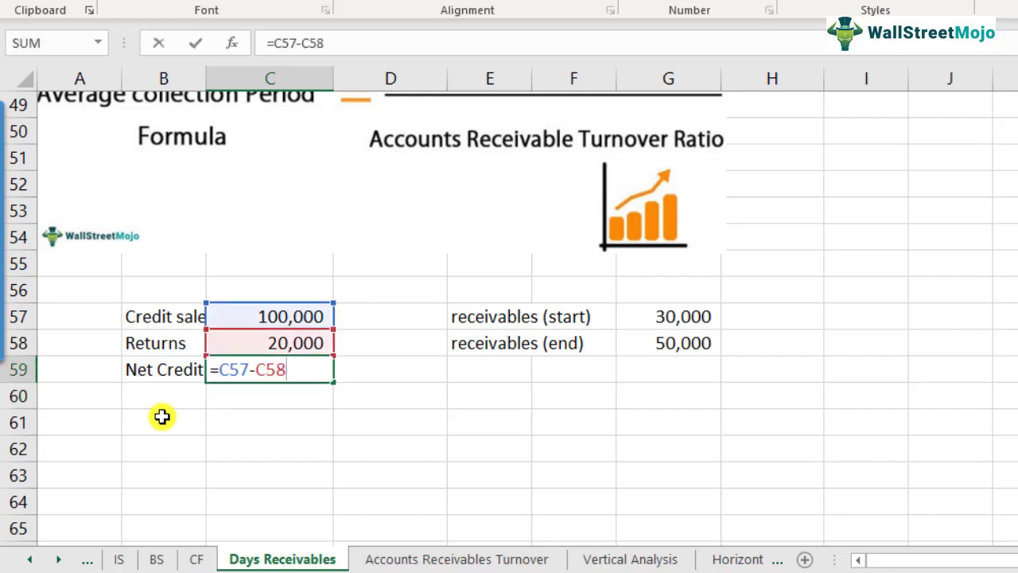
pyautogui.press('Escape')
pyautogui.press('Right')
pyautogui.press('Right')
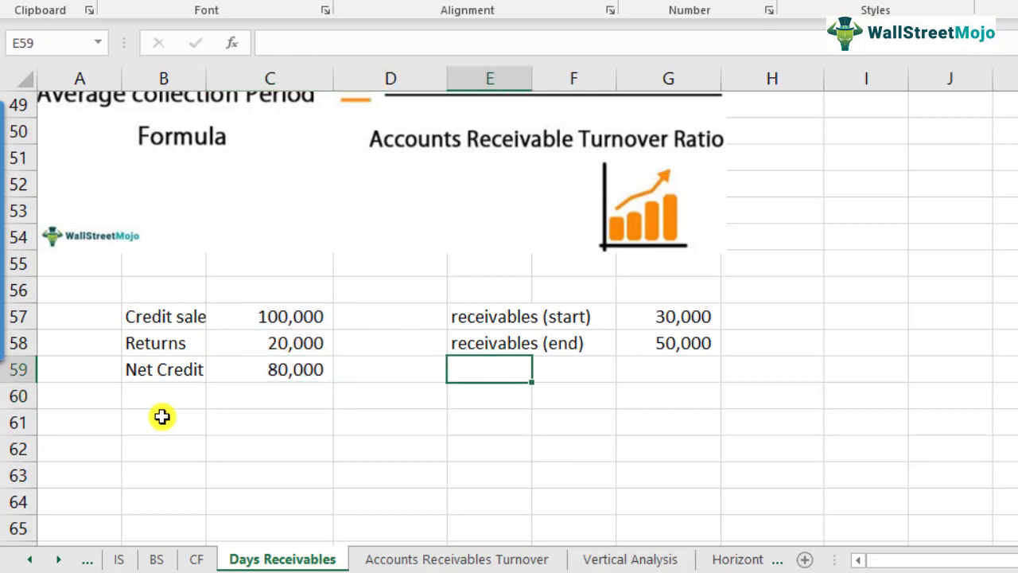
pyautogui.press('Right')
pyautogui.press('Right')
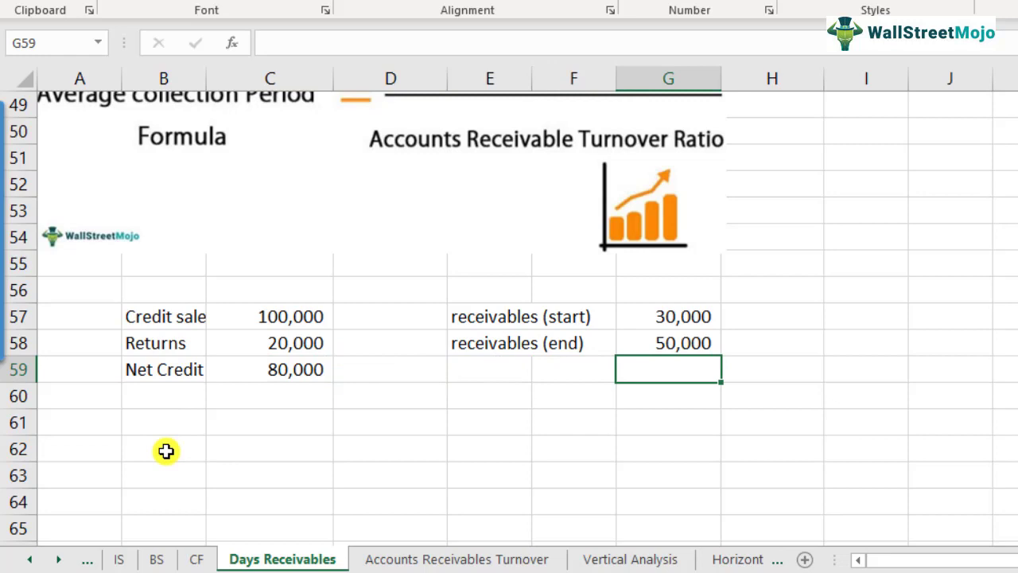
# Compute average receivables in G59 as =AVERAGE(G57:G58), giving 40,000.
pyautogui.click(686, 324)
pyautogui.moveTo(685, 329); pyautogui.dragTo(695, 344)
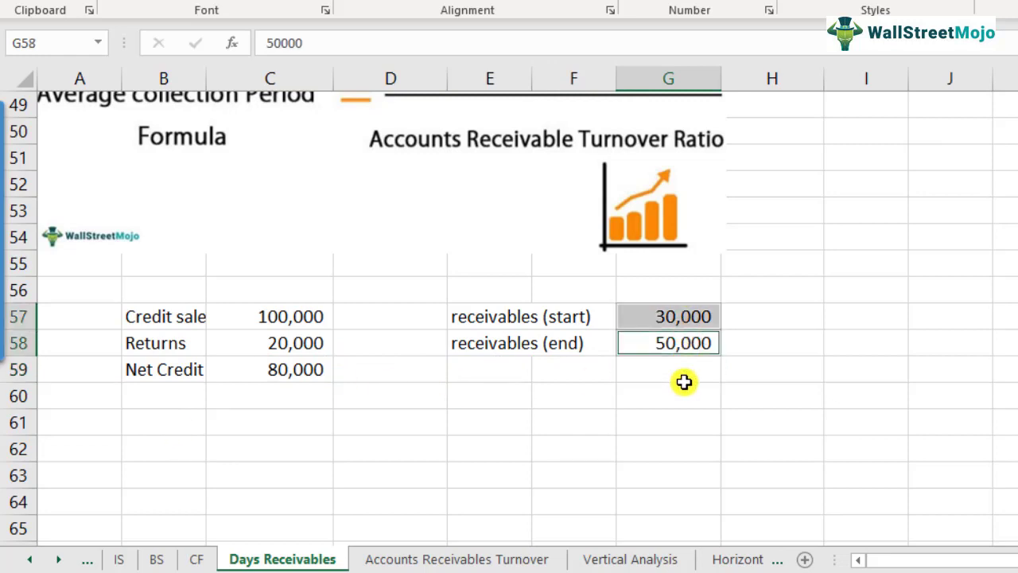
pyautogui.click(684, 381)
pyautogui.write('=av')
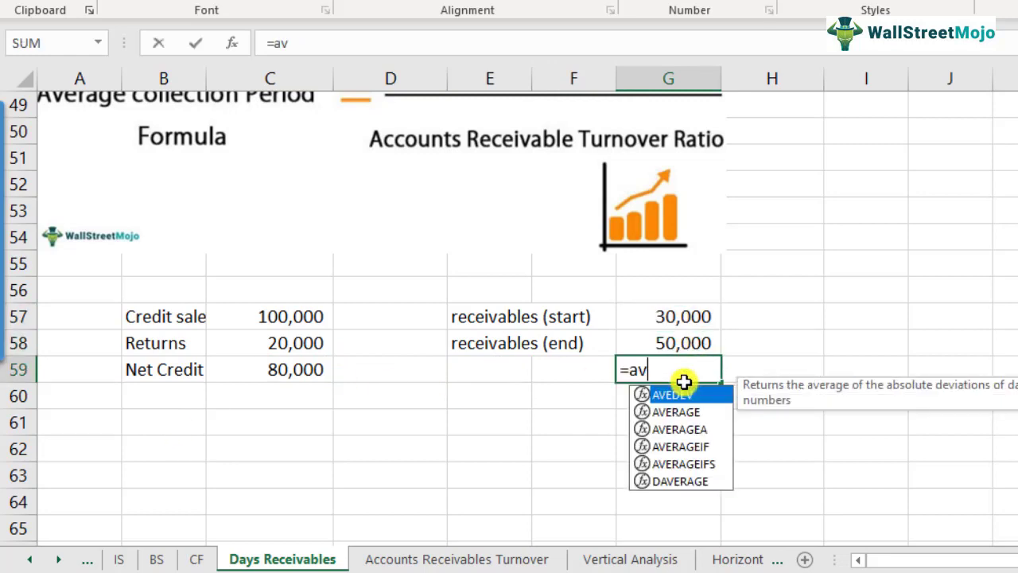
pyautogui.write('erage(')
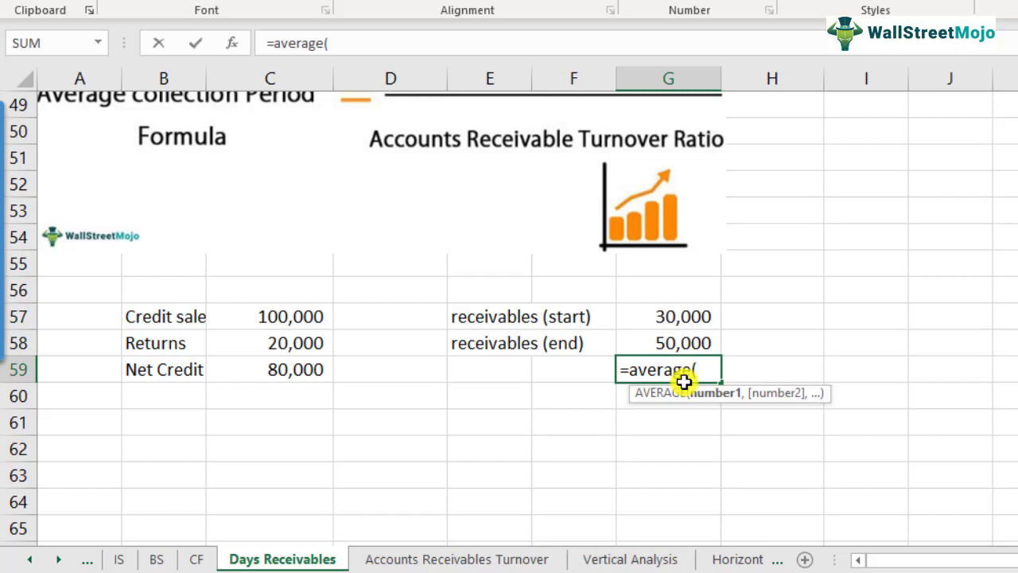
pyautogui.press('Up')
pyautogui.hotkey('shift', 'Up')
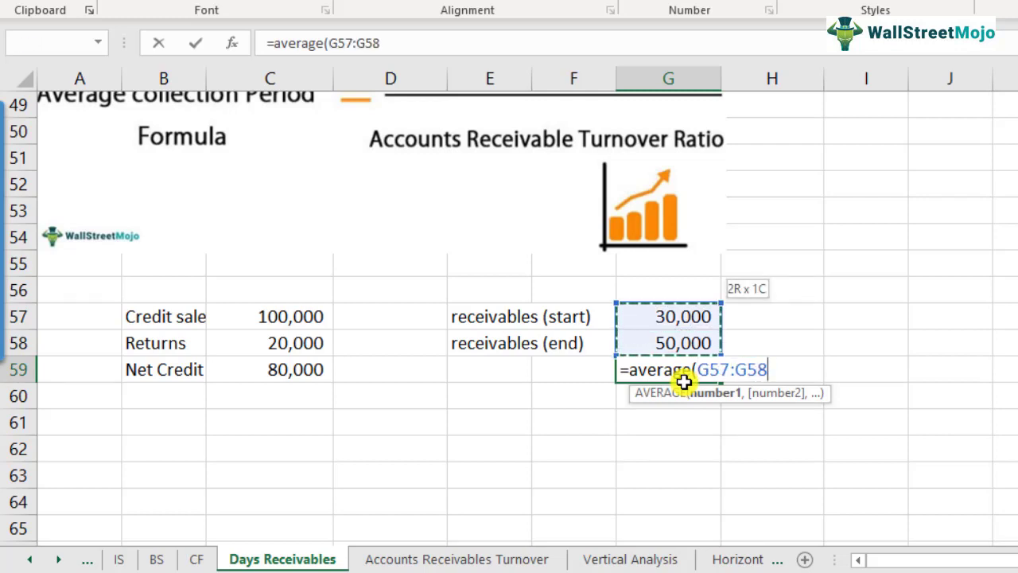
pyautogui.write(')')
pyautogui.press('Return')
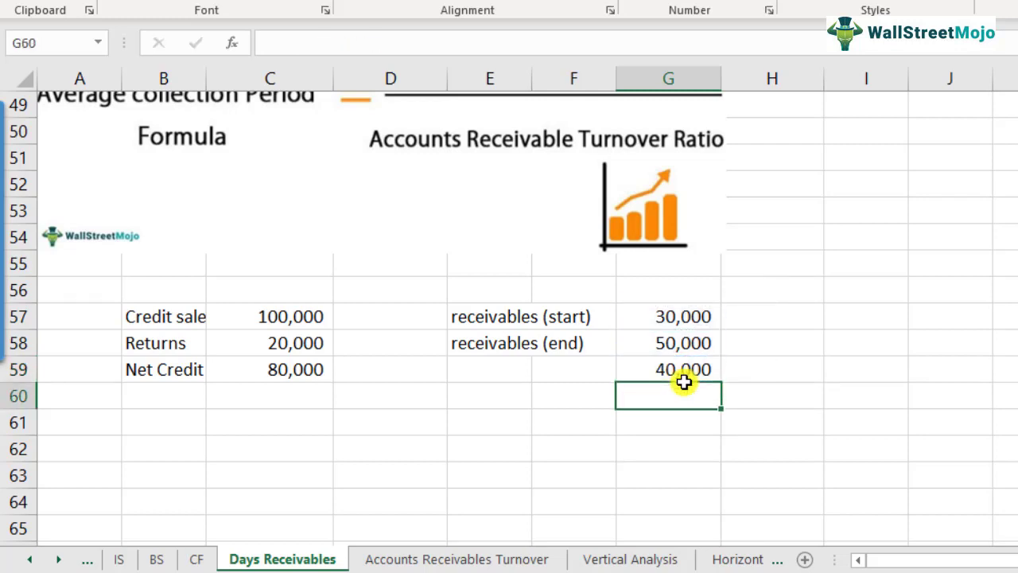
# Review the net credit sales and average receivables formulas in row 59.
pyautogui.click(666, 372)
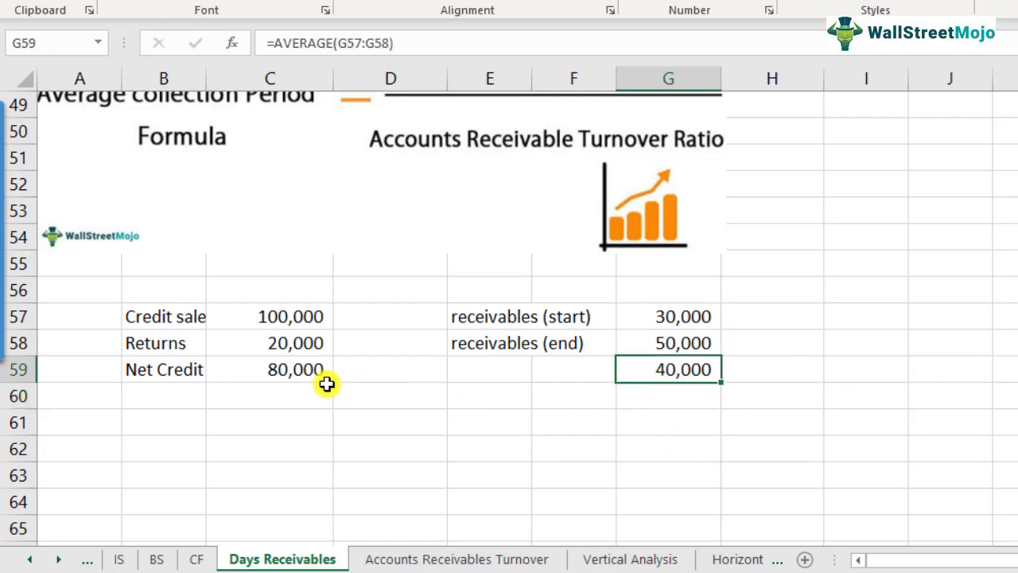
pyautogui.click(159, 374)
pyautogui.click(262, 368)
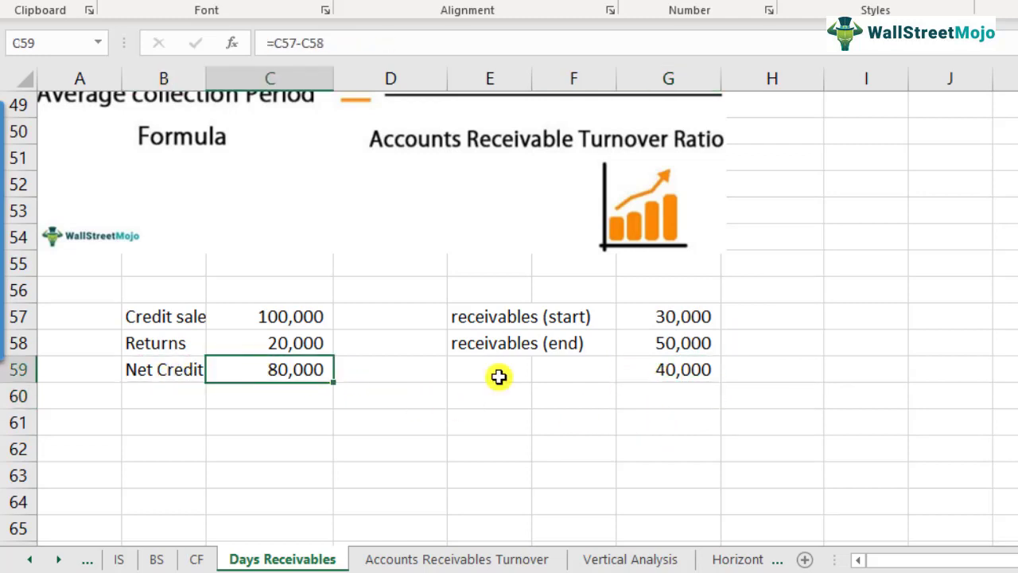
pyautogui.click(673, 373)
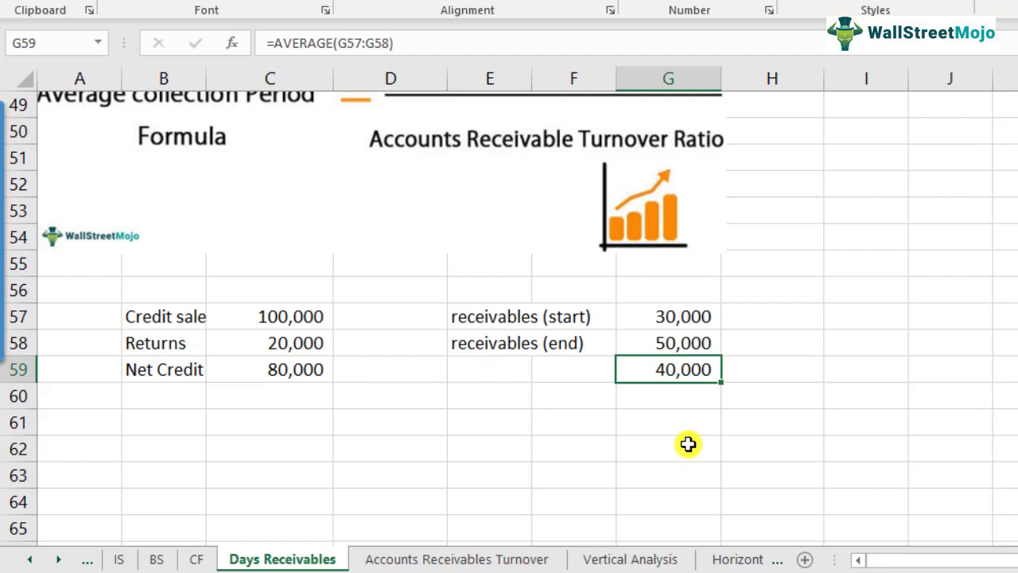
pyautogui.scroll(7, 688, 443)
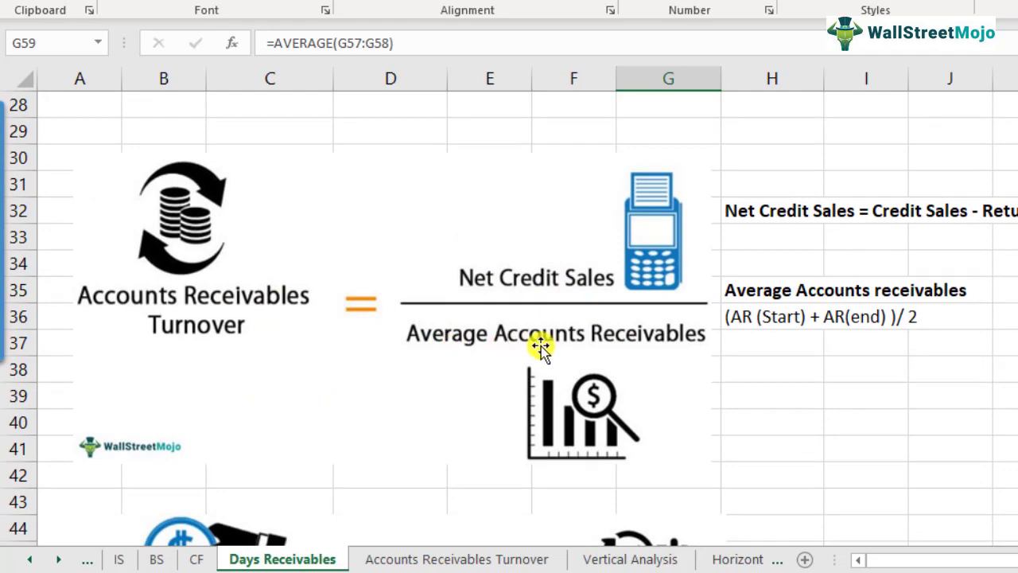
pyautogui.scroll(-4, 692, 393)
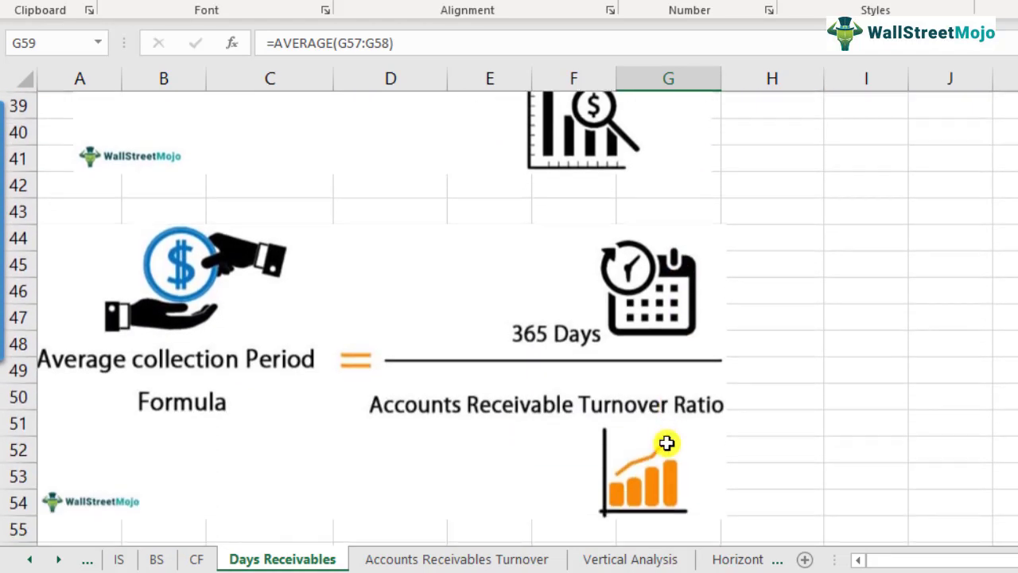
pyautogui.scroll(-3, 667, 443)
# Add row 61 as step 1, 'AR Turnover', with =C59/G59 giving 2.
pyautogui.click(259, 430)
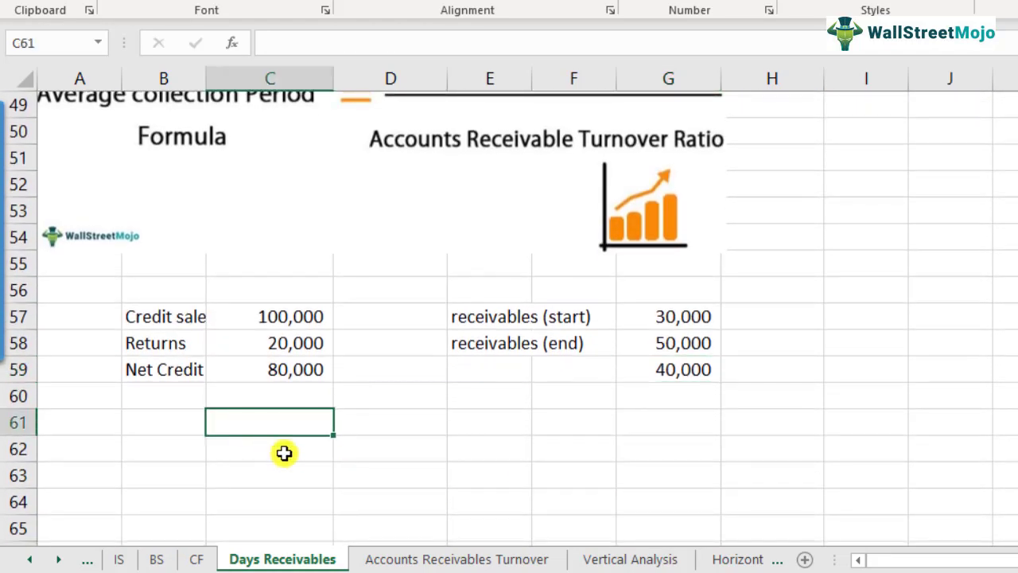
pyautogui.press('Left')
pyautogui.write('1')
pyautogui.hotkey('ctrl', 'Return')
pyautogui.press('Right')
pyautogui.write('A')
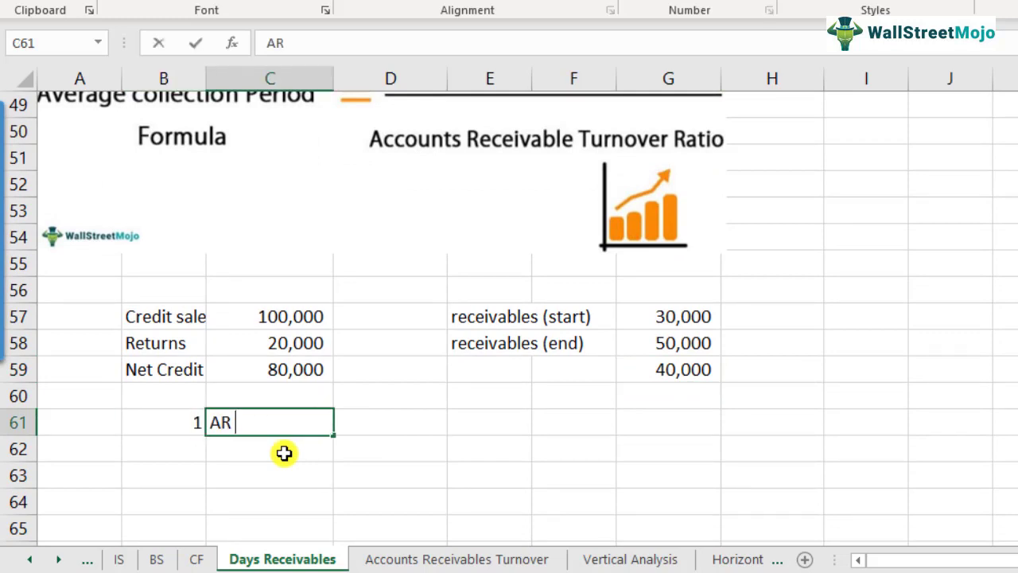
pyautogui.write('R Turnover')
pyautogui.press('Return')
pyautogui.press('Up')
pyautogui.press('Right')
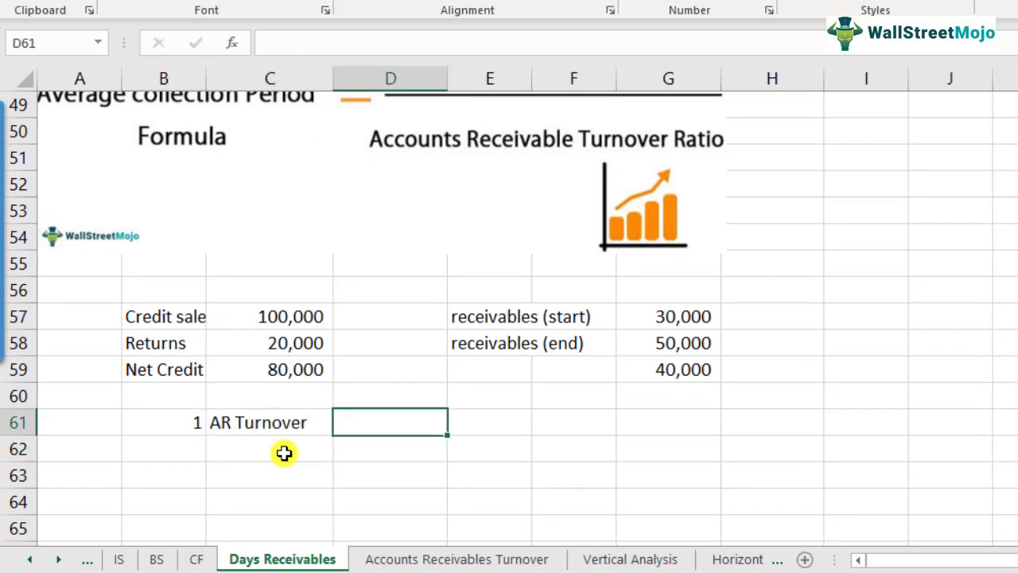
pyautogui.write('=')
pyautogui.click(287, 368)
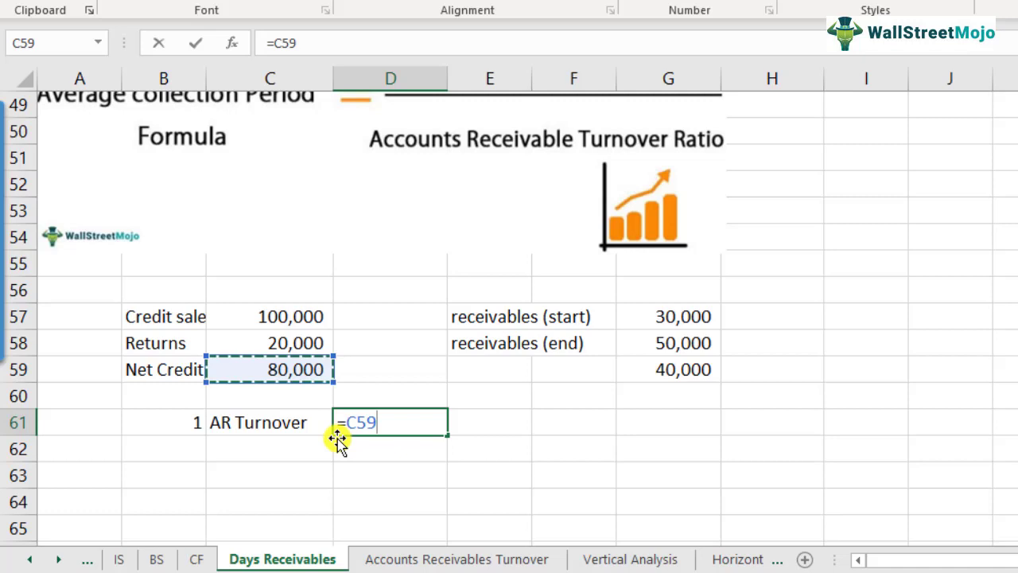
pyautogui.write('/')
pyautogui.click(669, 369)
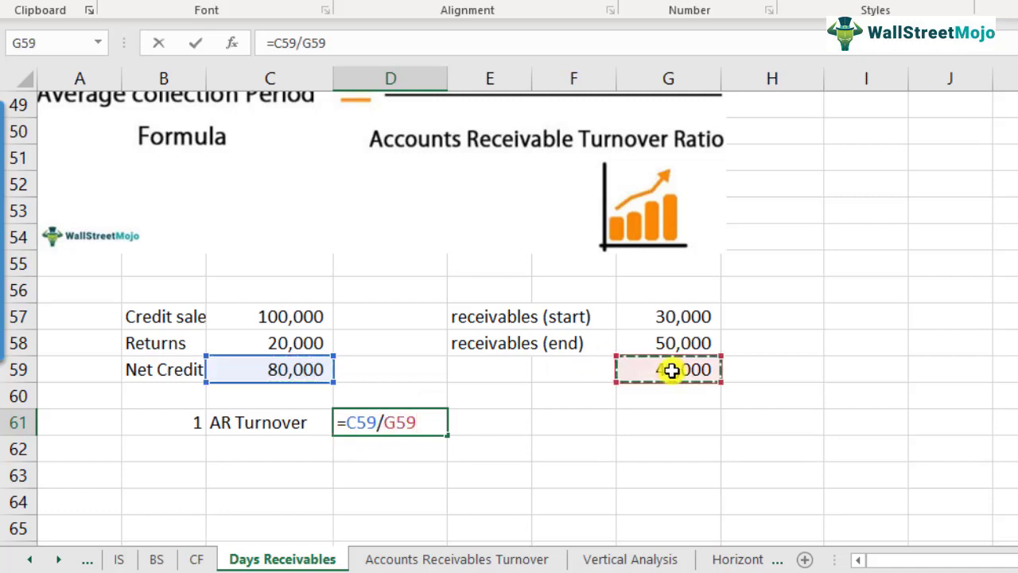
pyautogui.press('Return')
pyautogui.press('Up')
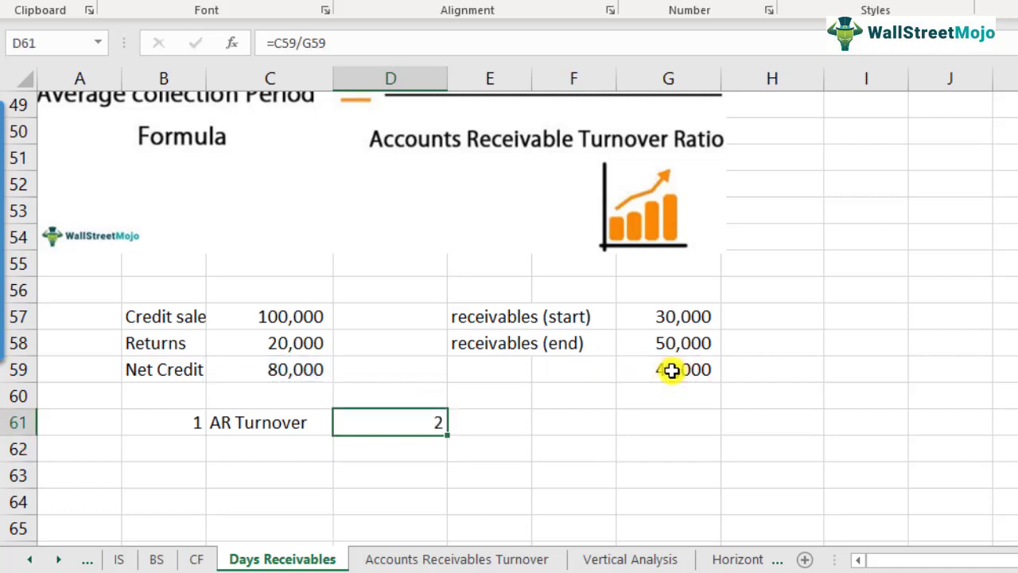
pyautogui.press('Left')
pyautogui.press('Left')
# Add row 62 as step 2, days receivable, with =365/D61 giving 182.5.
pyautogui.scroll(2, 700, 388)
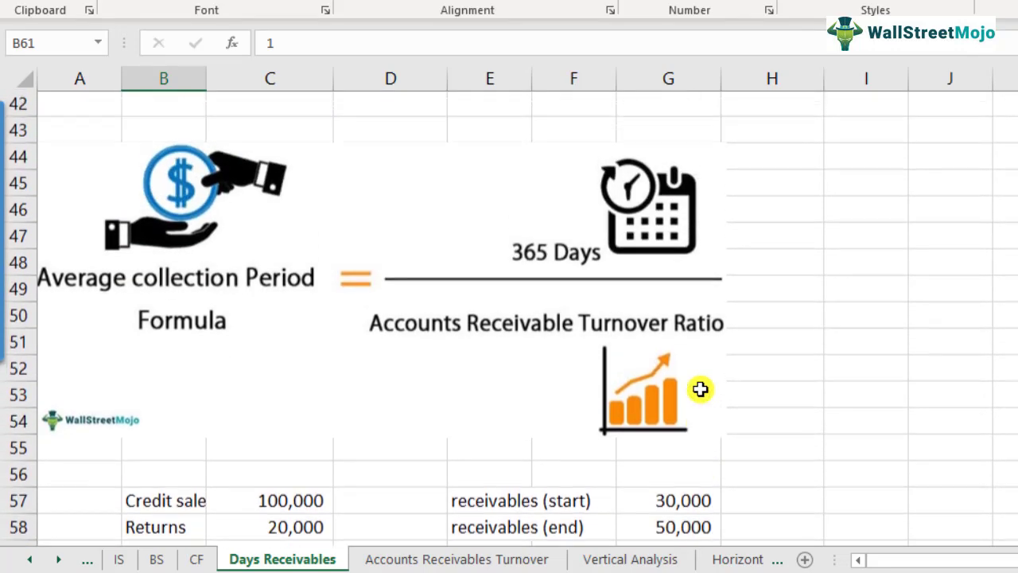
pyautogui.scroll(3, 348, 305)
pyautogui.scroll(-5, 387, 310)
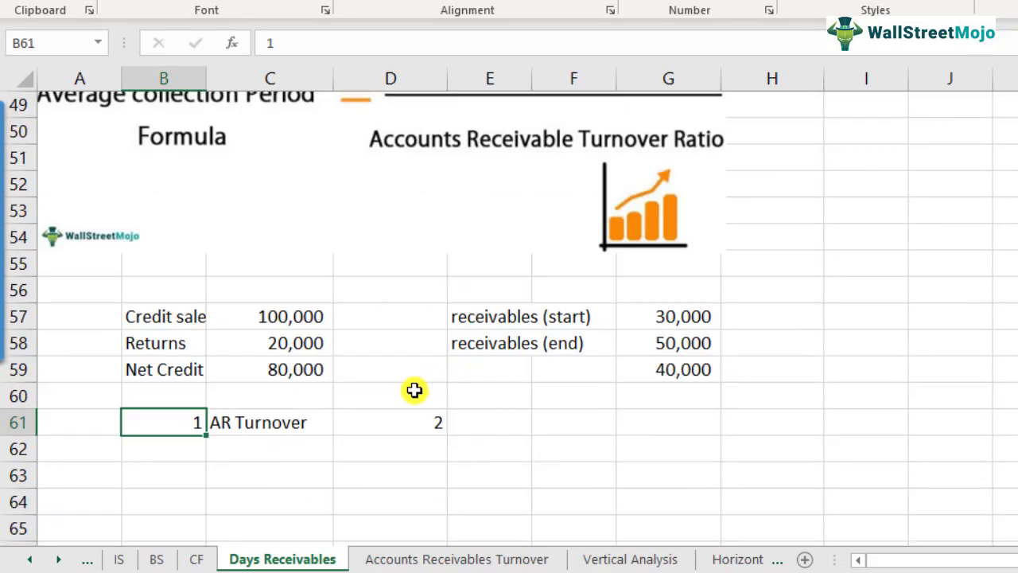
pyautogui.scroll(2, 272, 429)
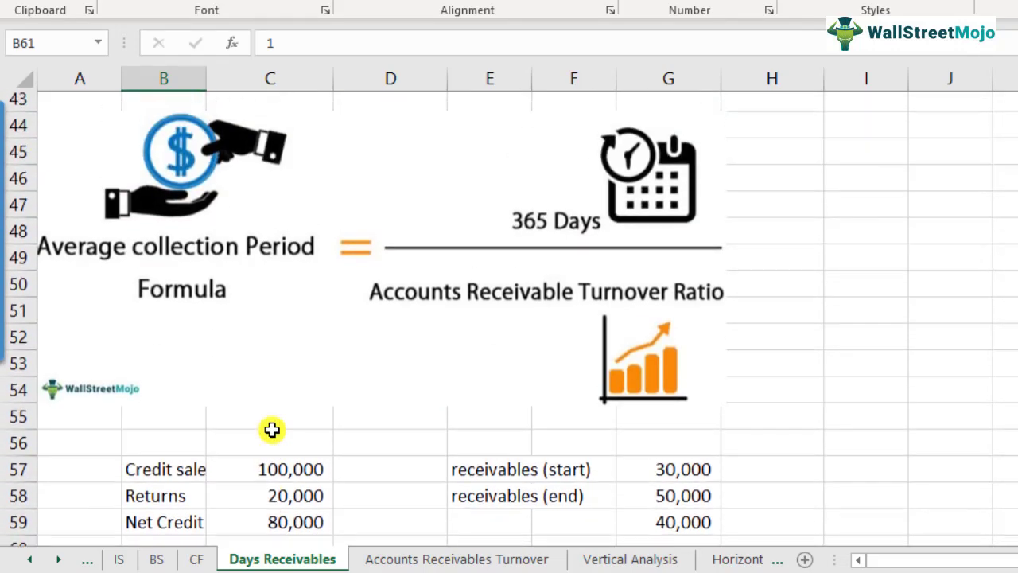
pyautogui.scroll(-2, 167, 334)
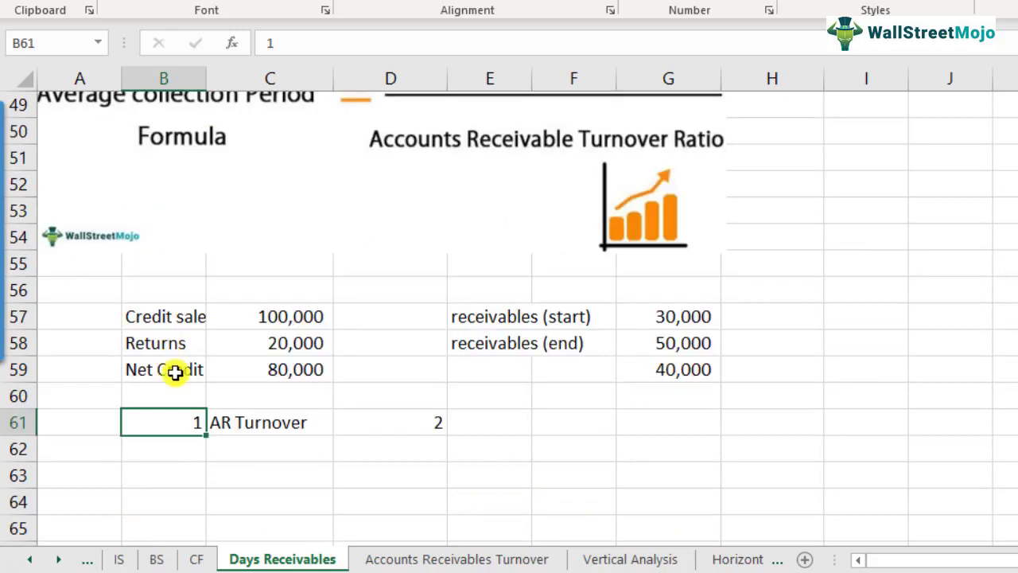
pyautogui.click(197, 452)
pyautogui.write('2')
pyautogui.press('Tab')
pyautogui.write('day')
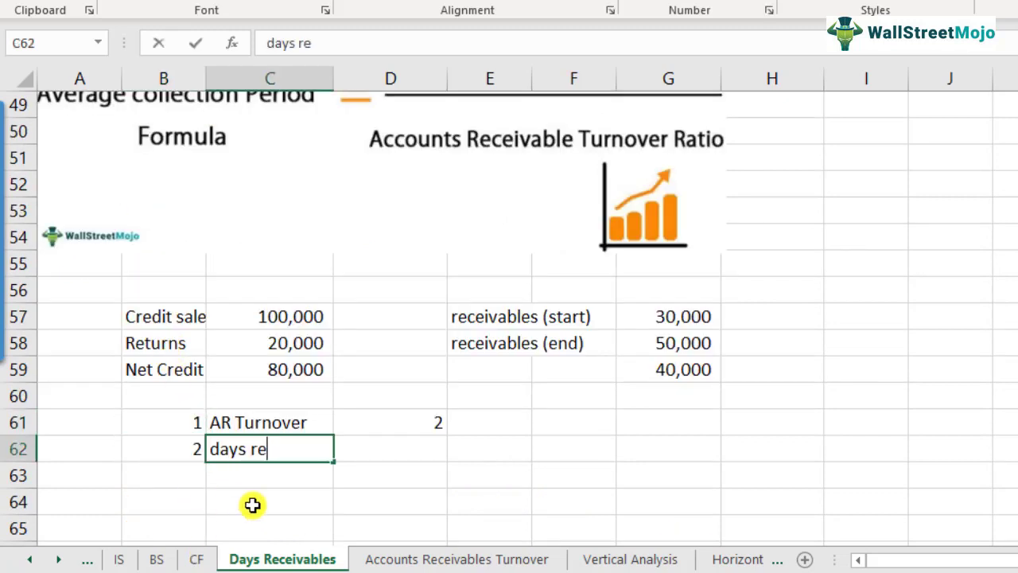
pyautogui.press('Return')
pyautogui.press('Up')
pyautogui.press('Right')
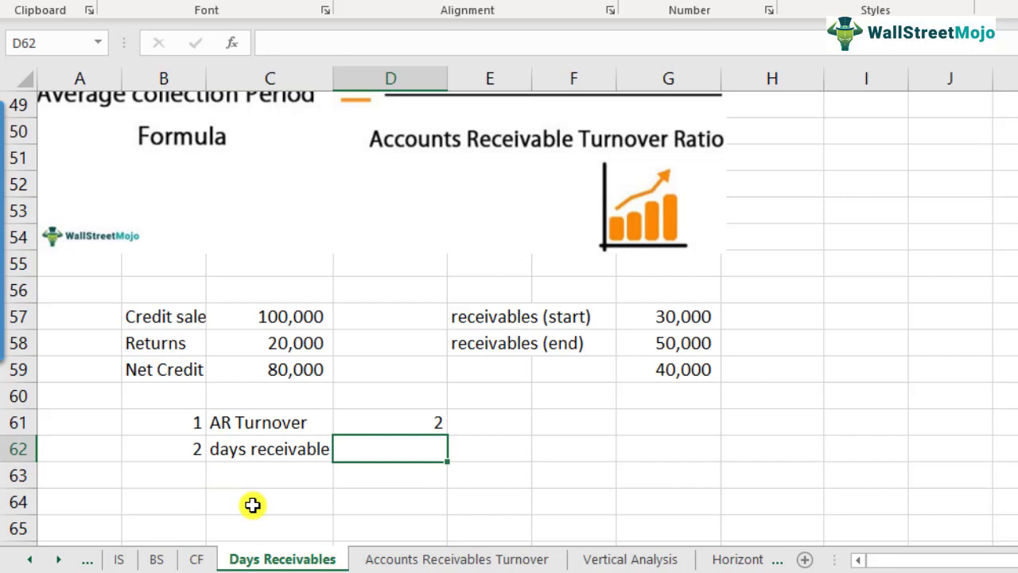
pyautogui.write('=')
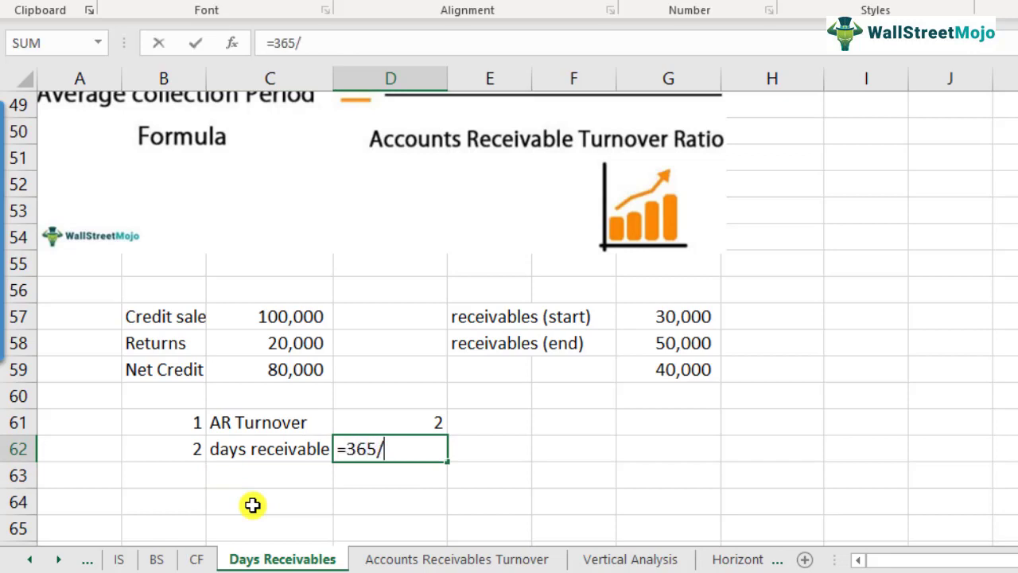
pyautogui.write('365/')
pyautogui.click(402, 417)
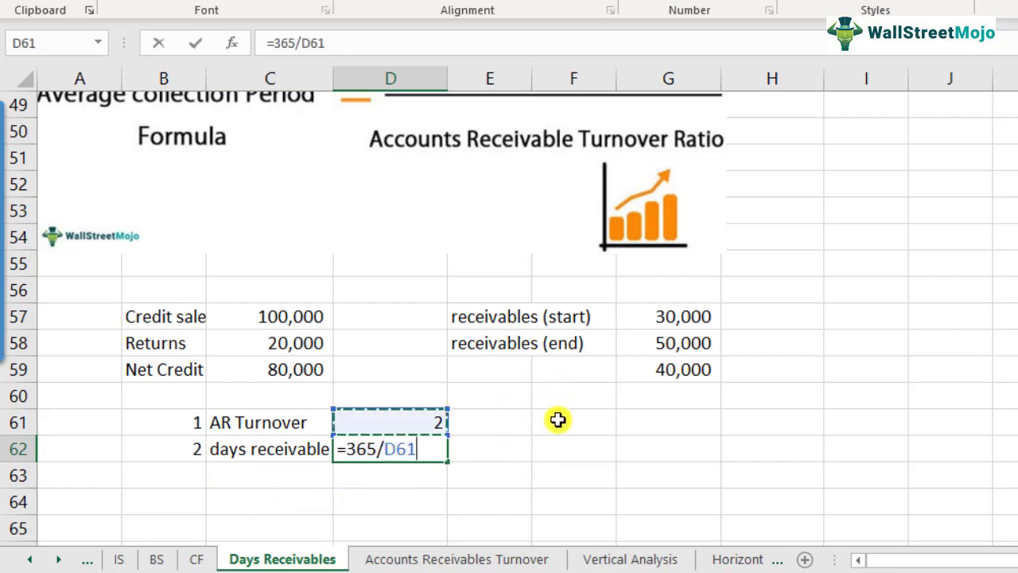
pyautogui.scroll(2, 558, 420)
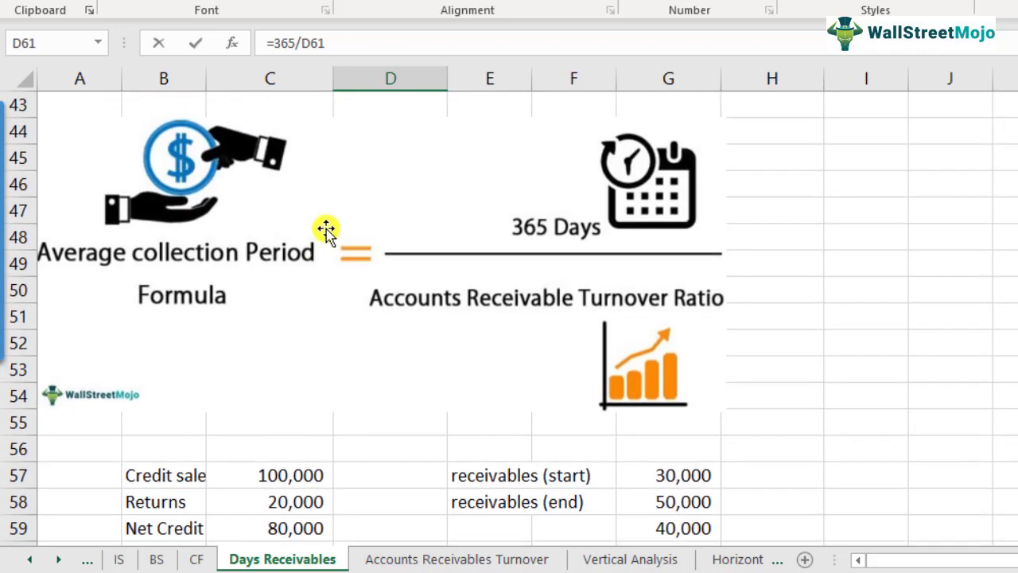
pyautogui.scroll(-2, 549, 377)
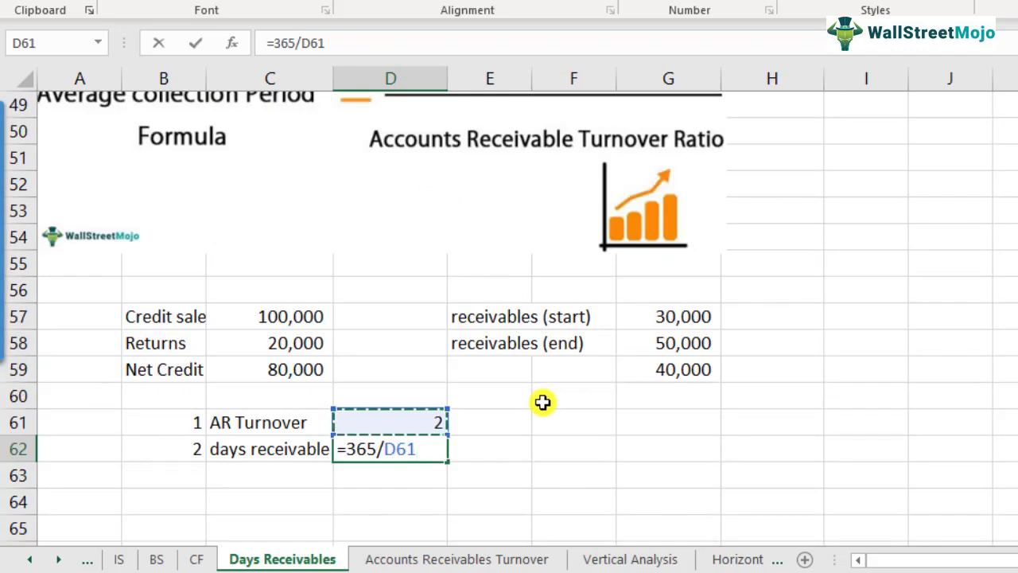
pyautogui.press('Return')
# Fill the 182.5 result yellow and label it 'days' in E62.
pyautogui.click(426, 450)
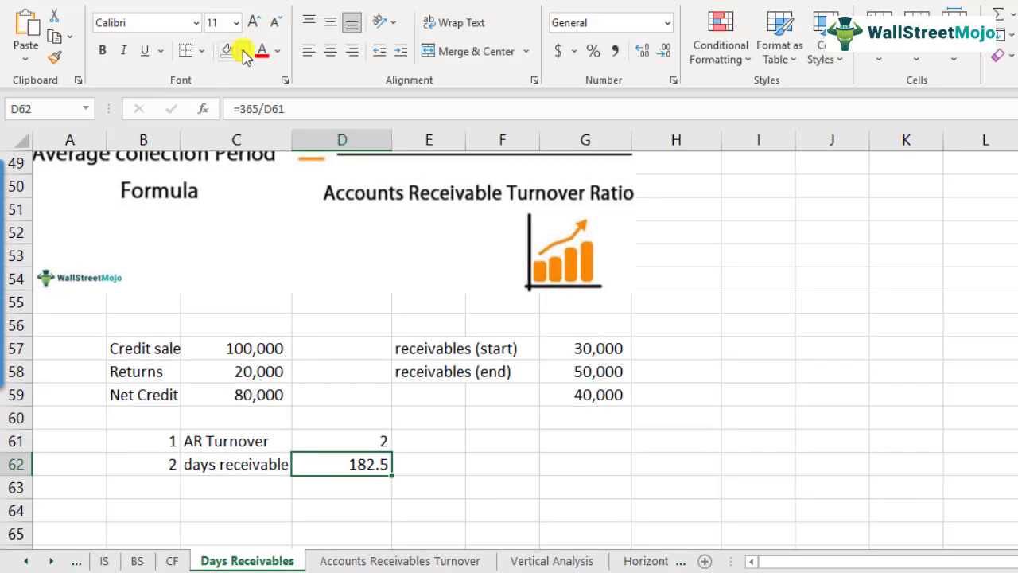
pyautogui.click(241, 52)
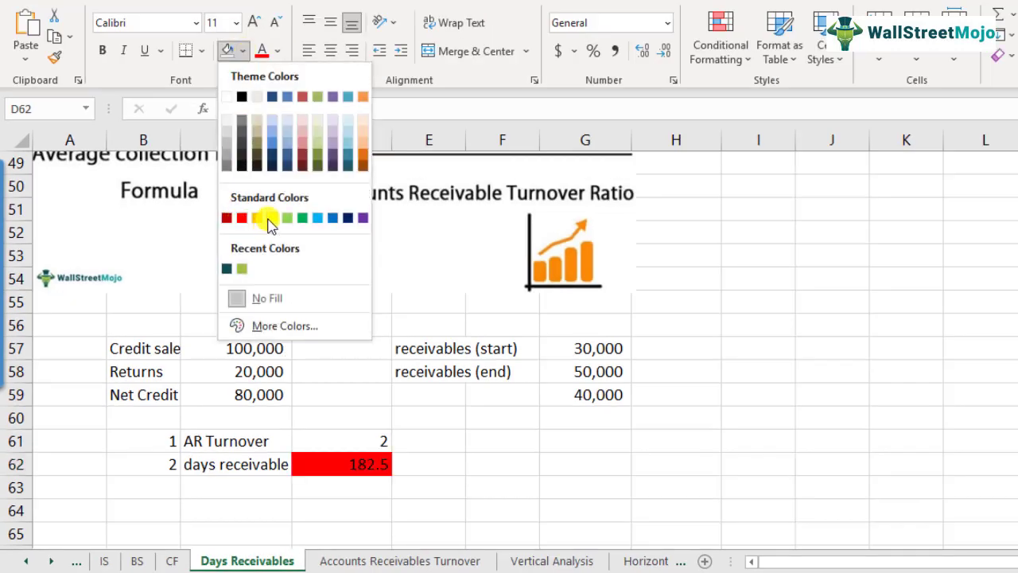
pyautogui.click(268, 222)
pyautogui.click(434, 466)
pyautogui.write('days')
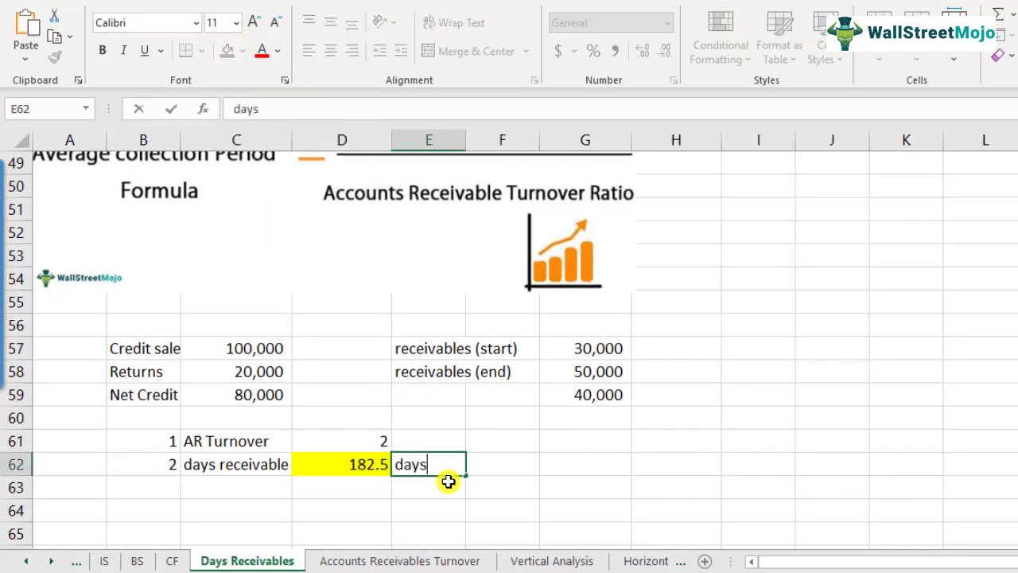
pyautogui.press('Return')
pyautogui.press('Up')
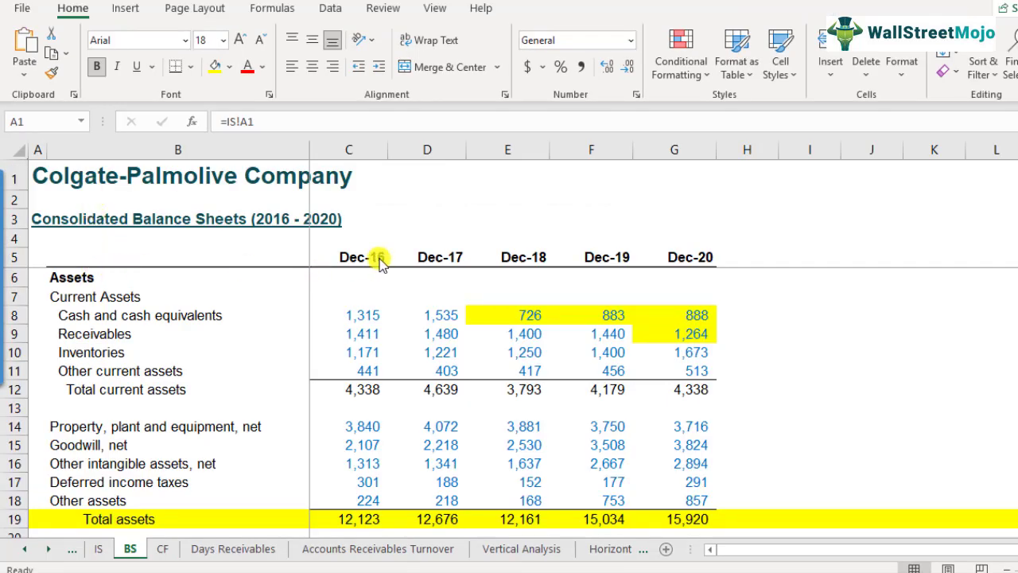
pyautogui.click(91, 256)
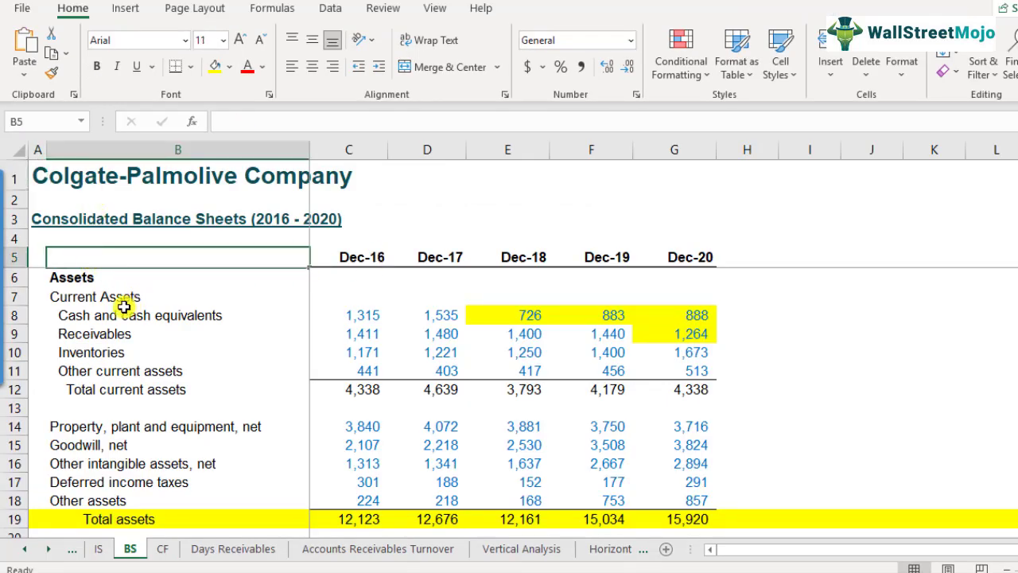
pyautogui.scroll(-8, 123, 306)
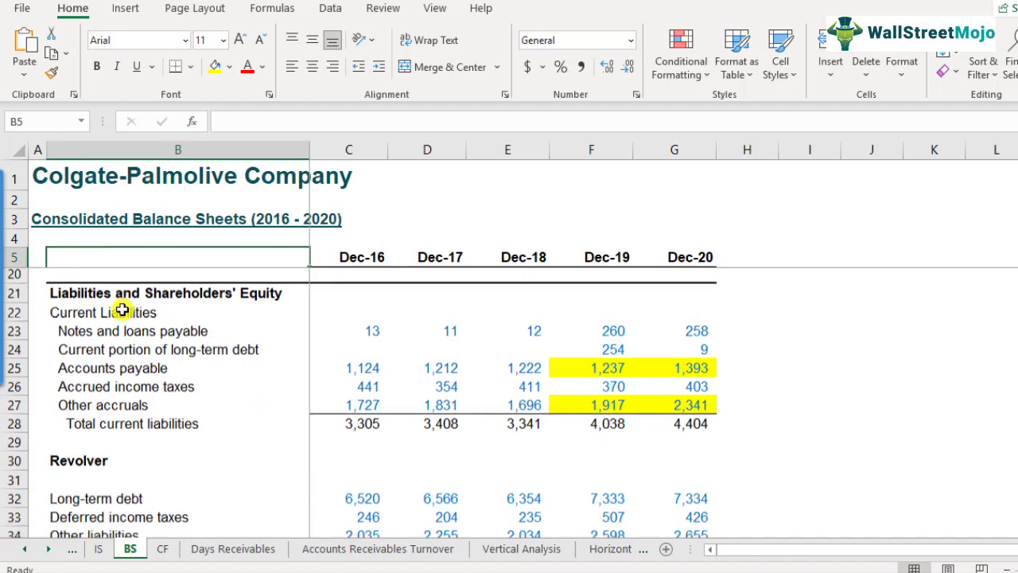
pyautogui.scroll(-19, 115, 340)
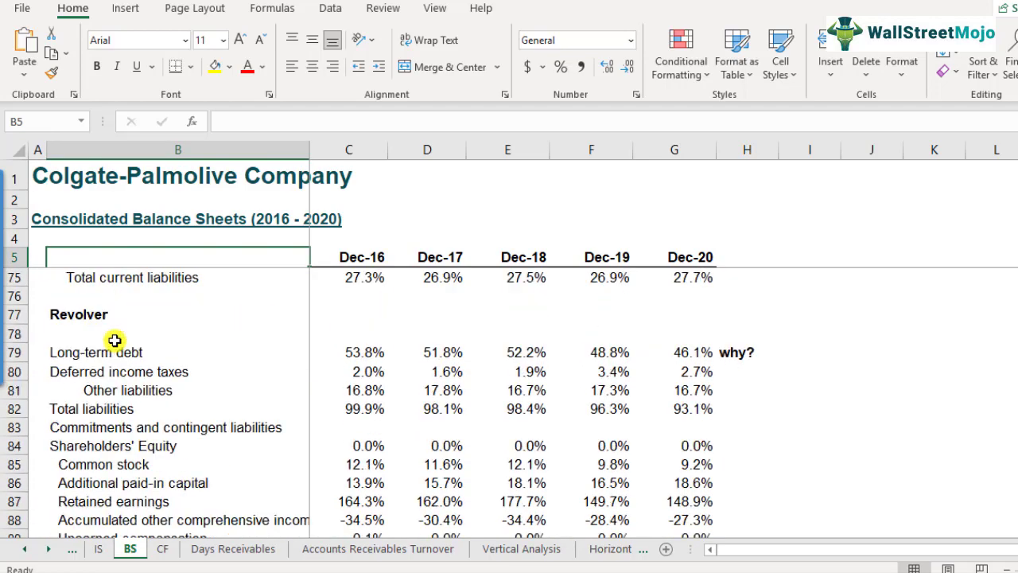
pyautogui.scroll(-3, 115, 340)
pyautogui.scroll(-3, 115, 342)
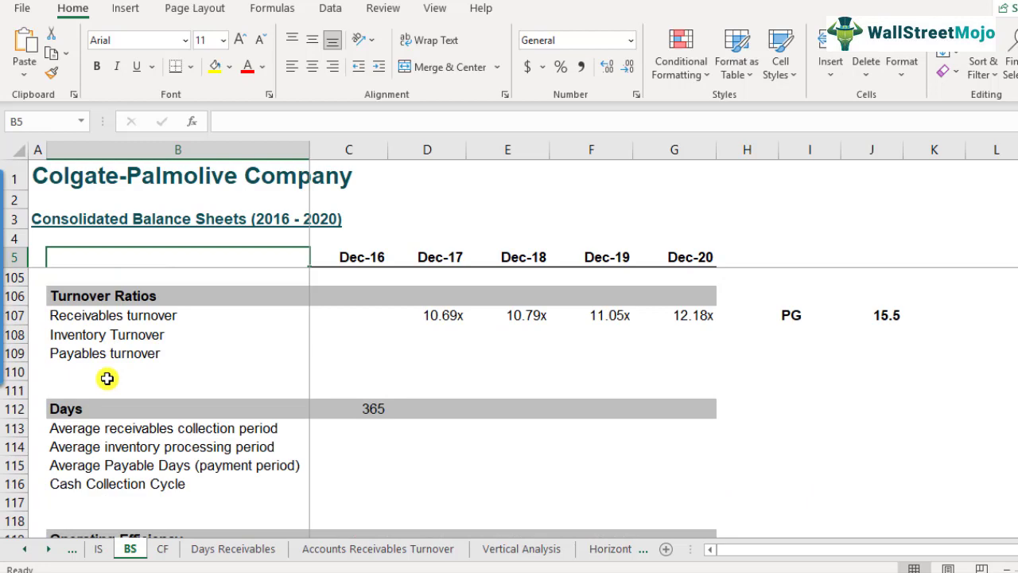
pyautogui.click(13, 371)
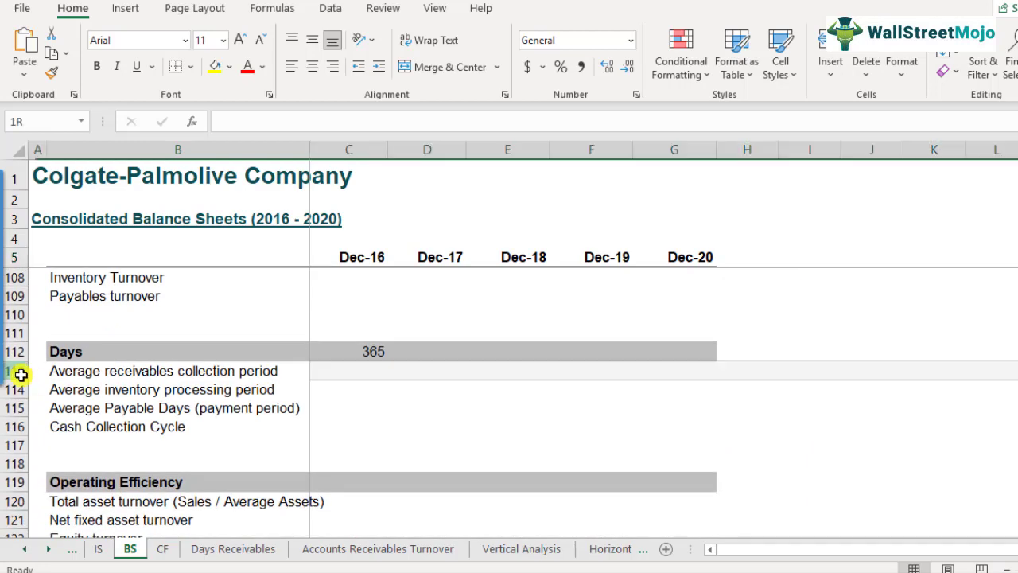
pyautogui.click(140, 372)
pyautogui.scroll(1, 219, 404)
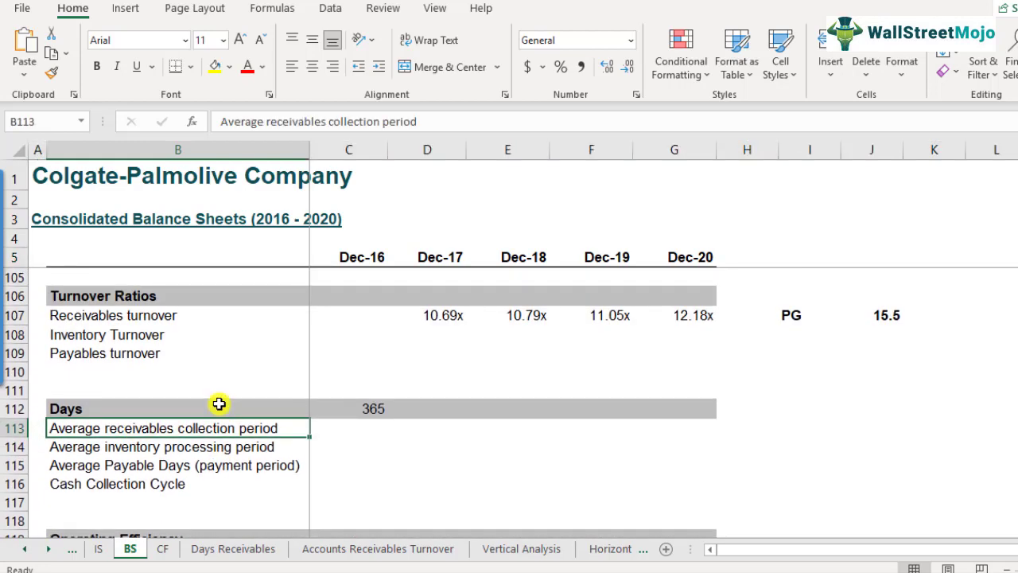
pyautogui.scroll(1, 219, 404)
pyautogui.scroll(-1, 219, 404)
pyautogui.click(198, 317)
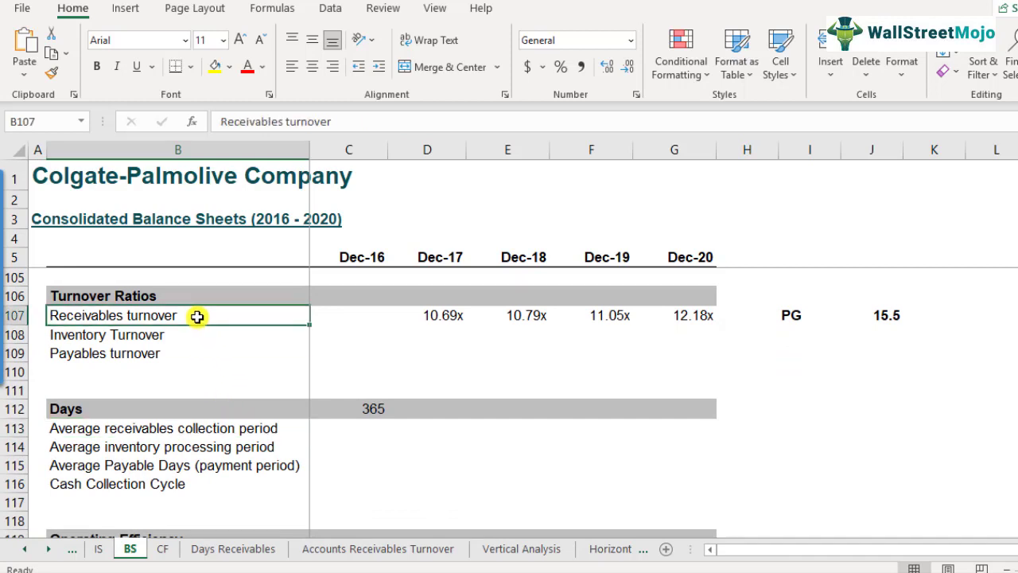
pyautogui.click(448, 316)
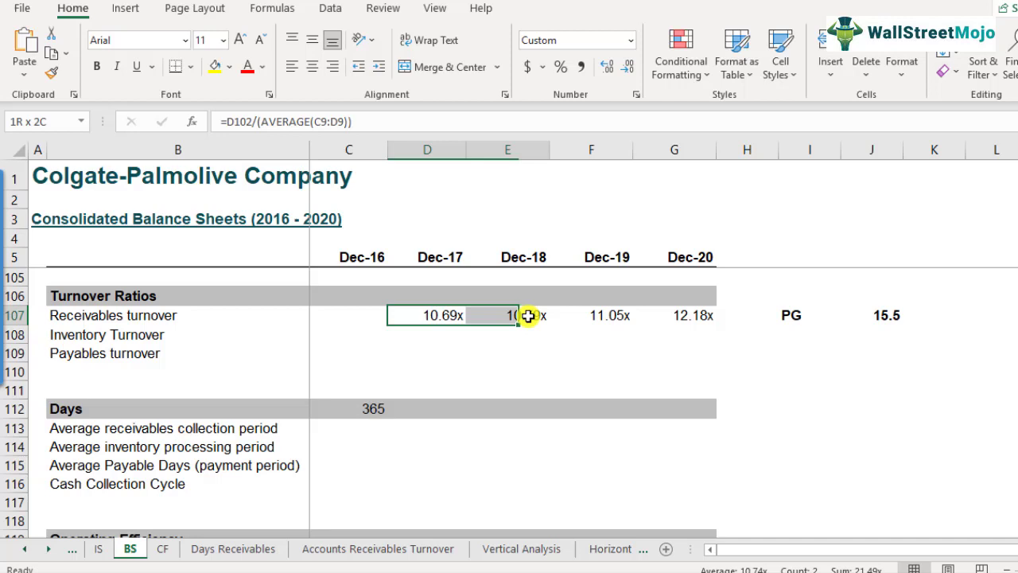
pyautogui.moveTo(528, 316); pyautogui.dragTo(687, 318)
pyautogui.click(686, 318)
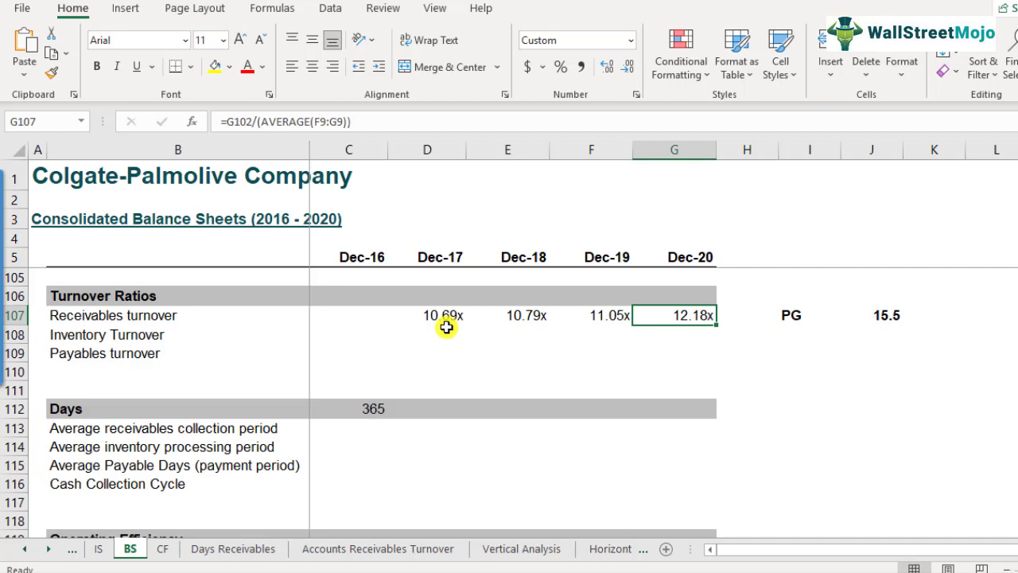
pyautogui.scroll(-1, 409, 371)
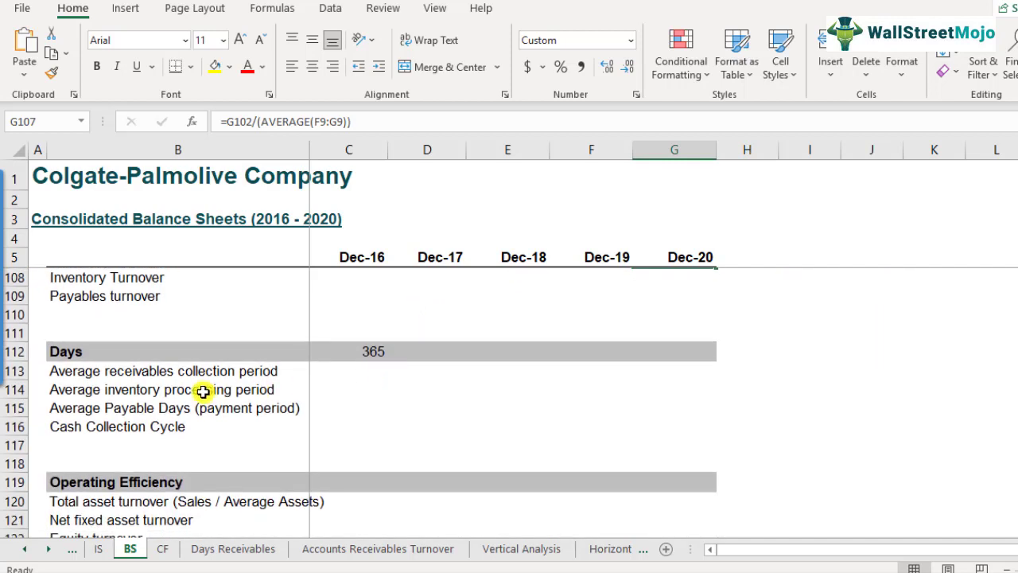
pyautogui.scroll(1, 204, 391)
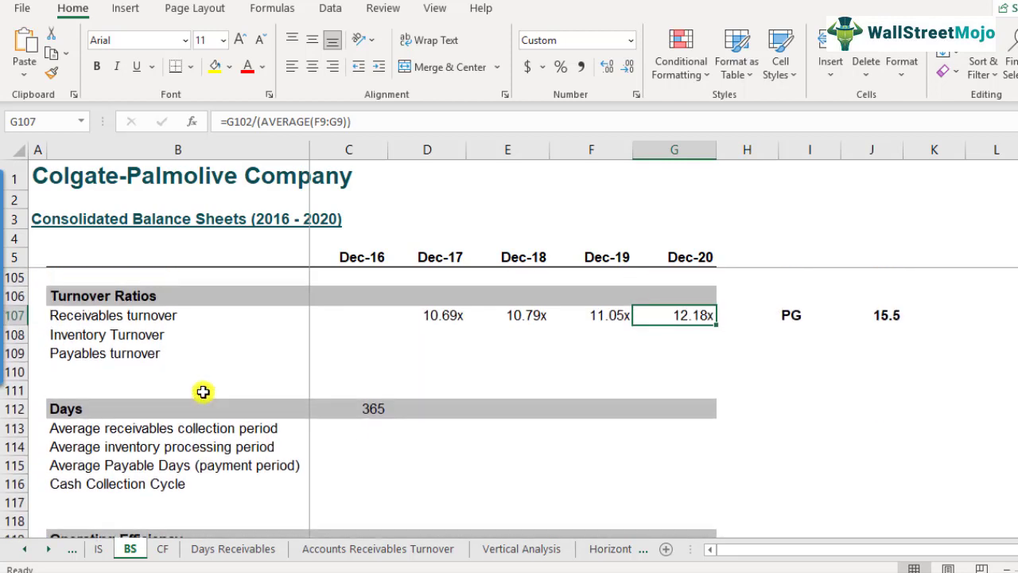
# Enter the Dec-17 collection period in D113 as 365 (C112) over the Dec-17 turnover in D107.
pyautogui.click(438, 318)
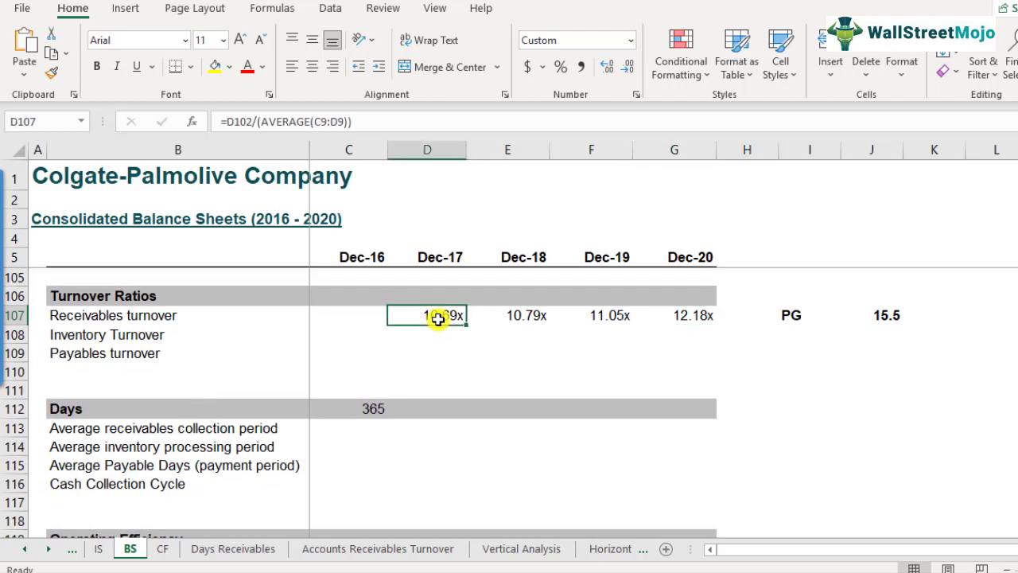
pyautogui.click(428, 429)
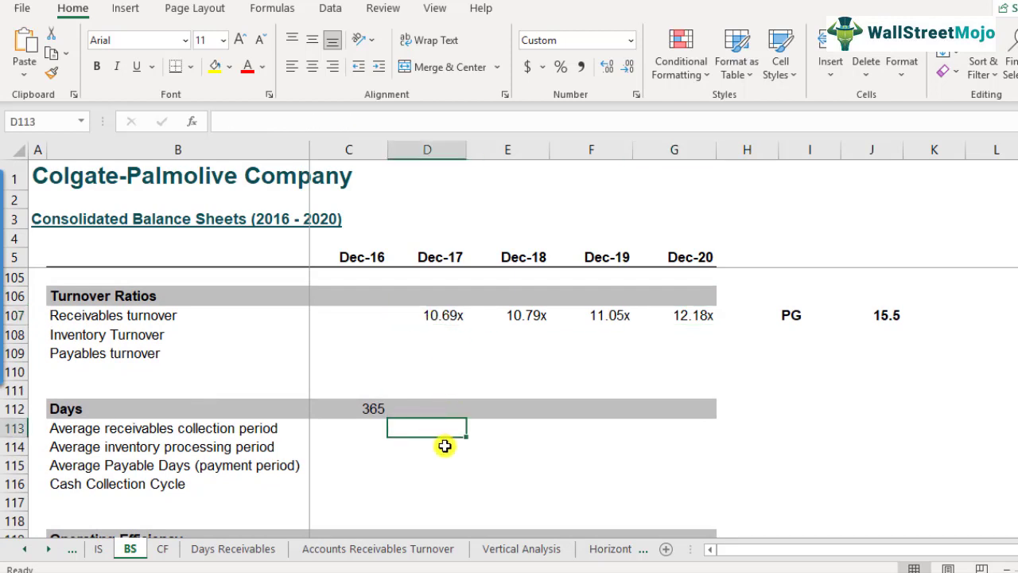
pyautogui.write('=')
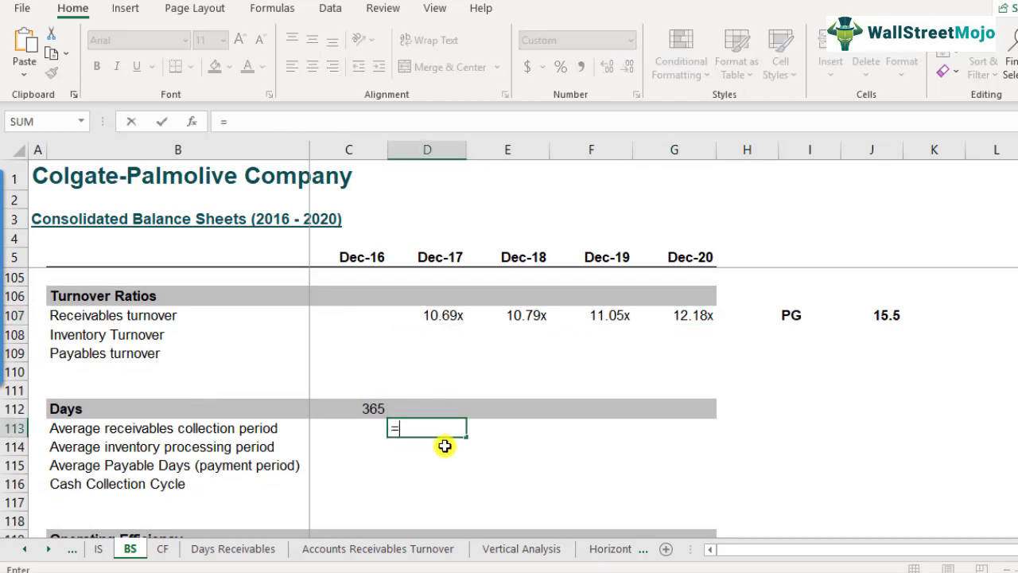
pyautogui.click(364, 411)
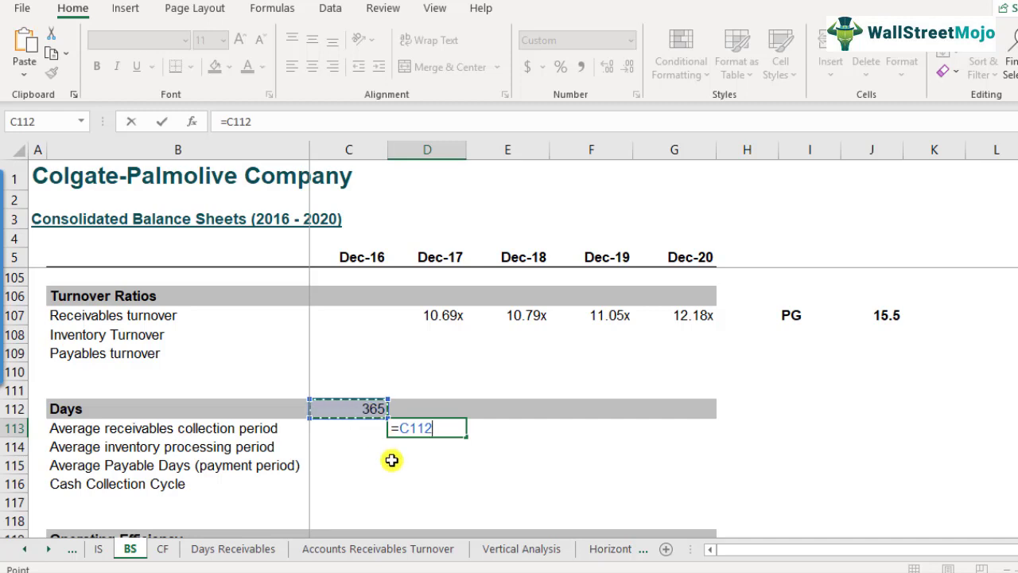
pyautogui.write('/')
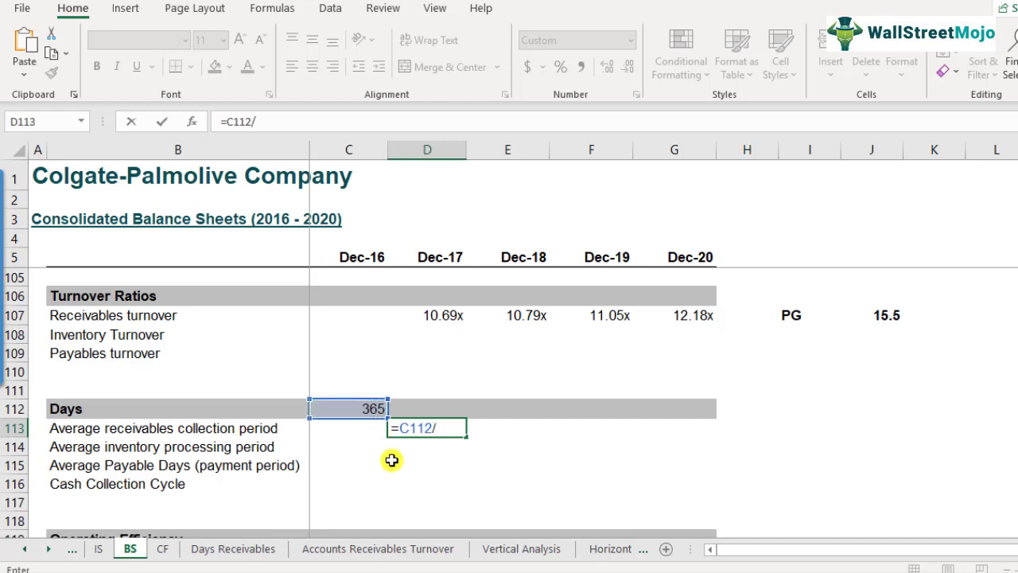
pyautogui.click(444, 316)
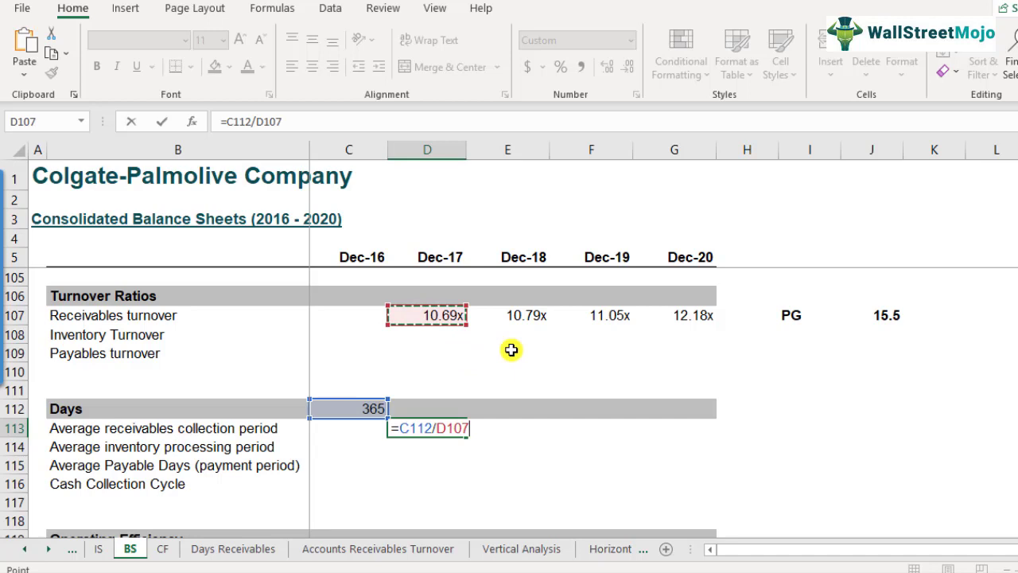
pyautogui.press('Return')
pyautogui.press('Up')
pyautogui.press('F2')
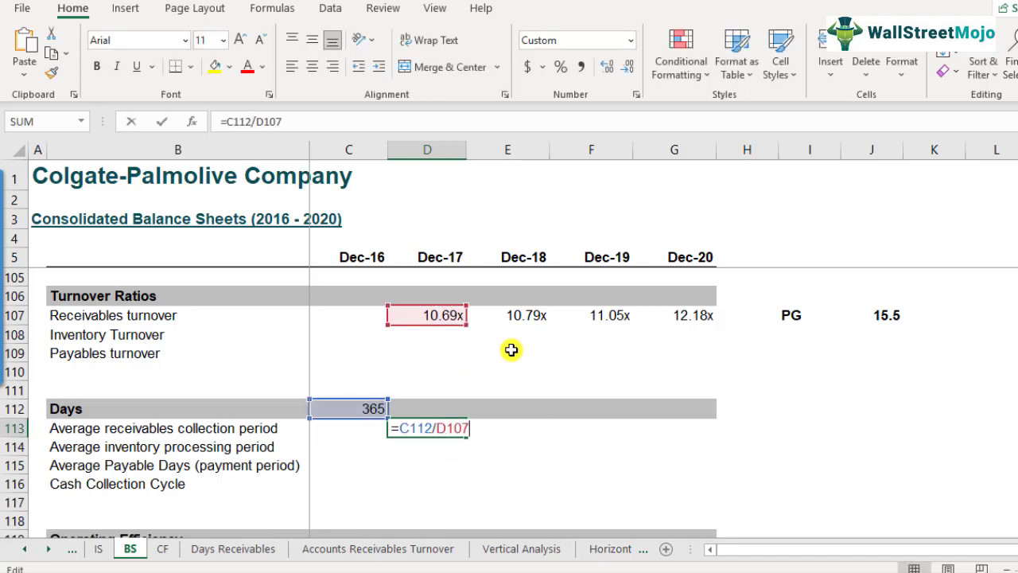
pyautogui.press('Escape')
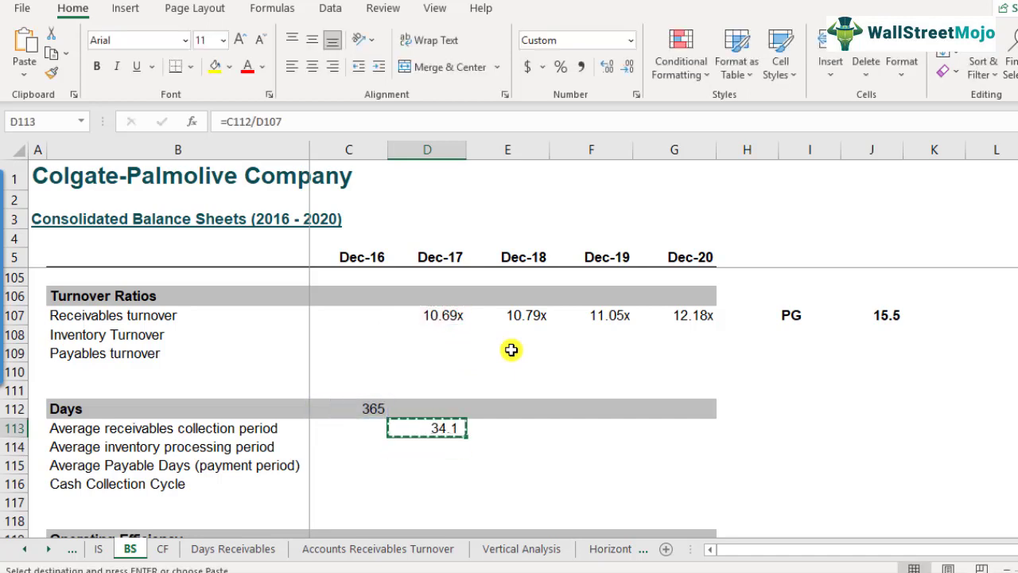
# Make the 365 reference absolute so D113 reads =$C$112/D107.
pyautogui.press('F2')
pyautogui.press('Left')
pyautogui.press('Left')
pyautogui.press('Left')
pyautogui.press('Left')
pyautogui.press('Left')
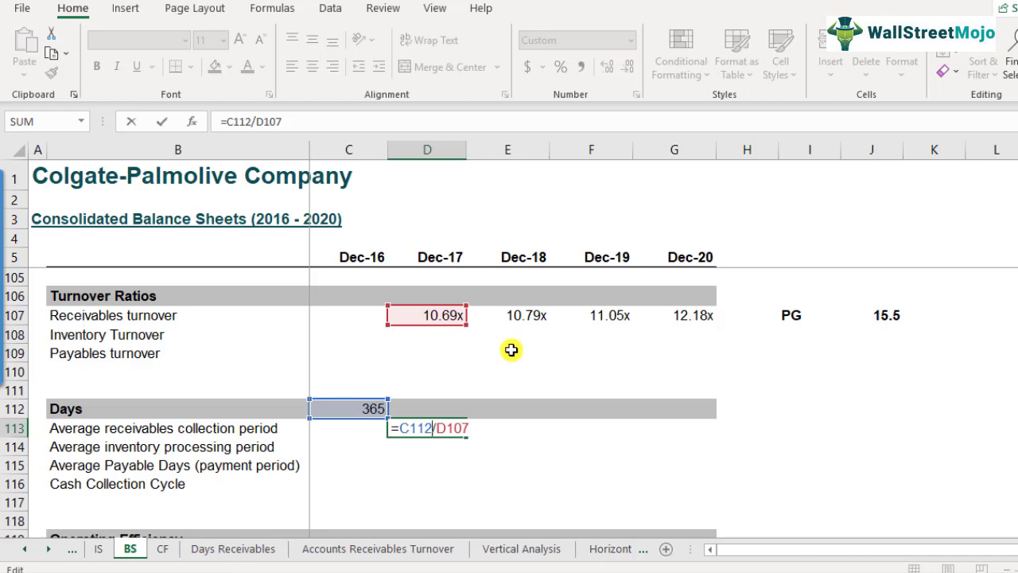
pyautogui.press('F4')
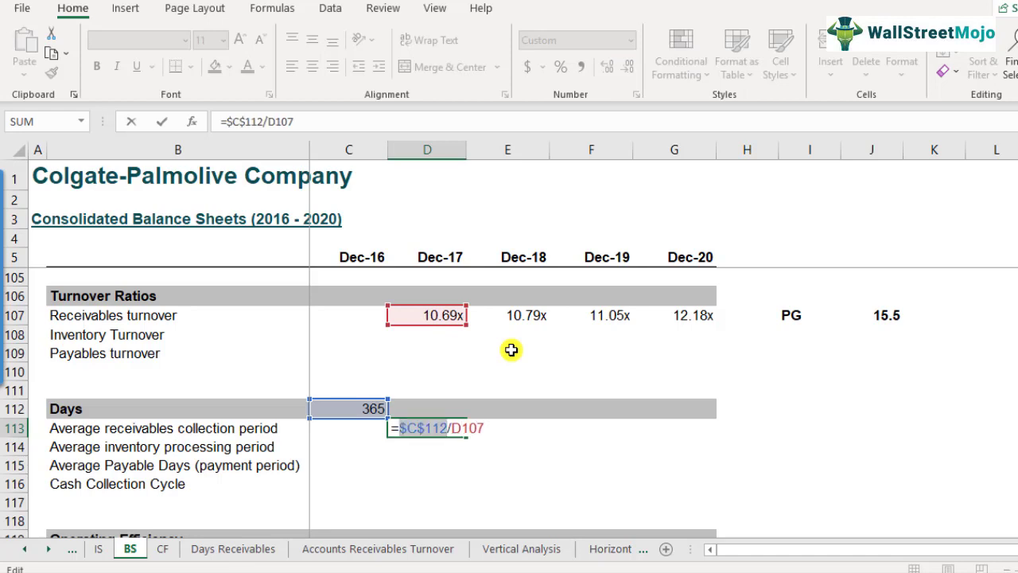
pyautogui.press('Return')
pyautogui.press('Up')
# Copy the formula into E113:G113, giving 33.8, 33.0 and 30.0 days.
pyautogui.hotkey('ctrl', 'c')
pyautogui.press('Right')
pyautogui.hotkey('ctrl', 'v')
pyautogui.press('Right')
pyautogui.hotkey('ctrl', 'v')
pyautogui.press('Right')
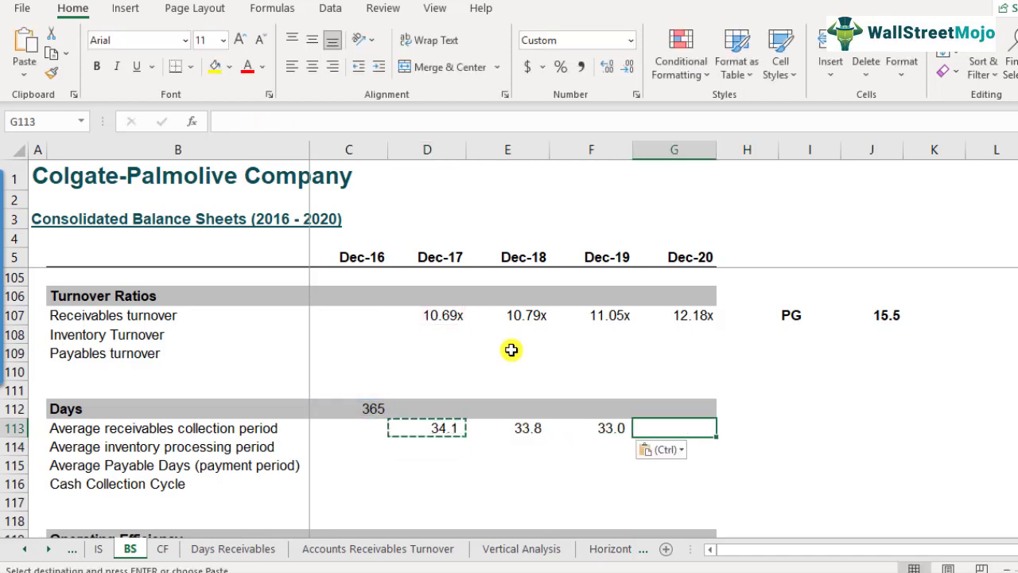
pyautogui.hotkey('ctrl', 'v')
pyautogui.press('Right')
pyautogui.press('Left')
pyautogui.press('Escape')
pyautogui.press('Left')
pyautogui.press('Left')
pyautogui.press('Left')
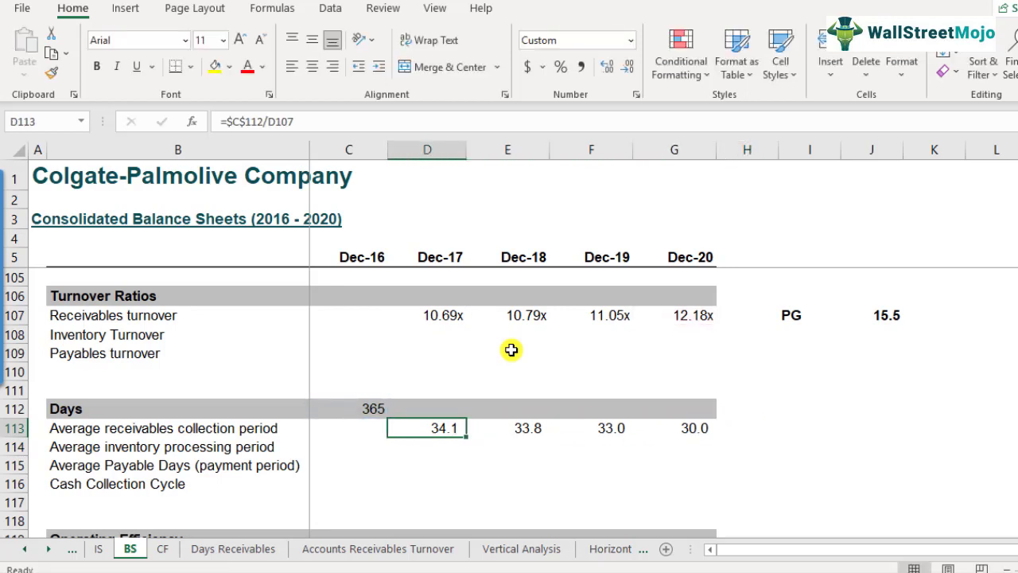
pyautogui.press('F2')
pyautogui.press('Escape')
pyautogui.press('Right')
pyautogui.press('Right')
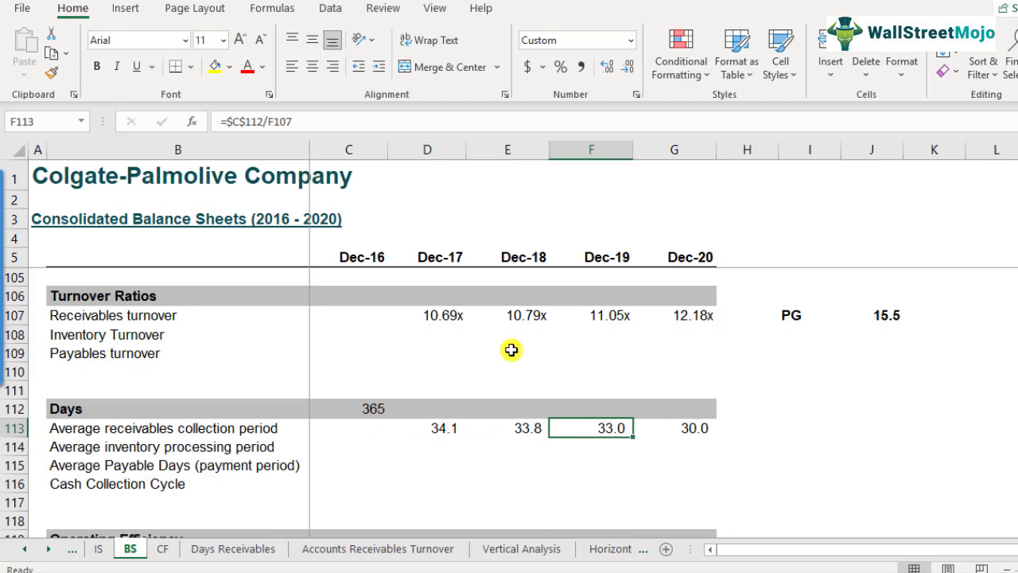
pyautogui.press('Right')
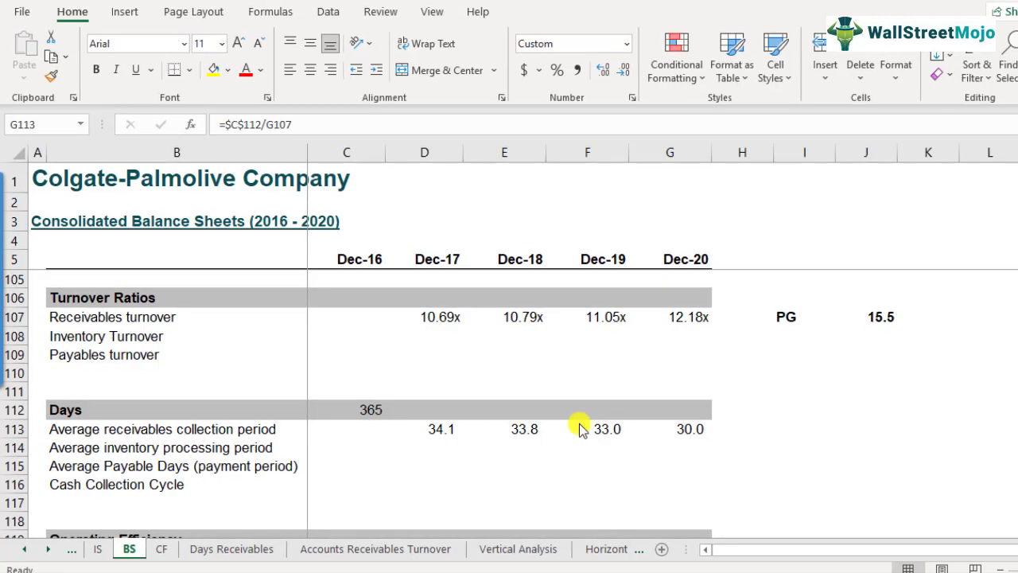
pyautogui.click(692, 434)
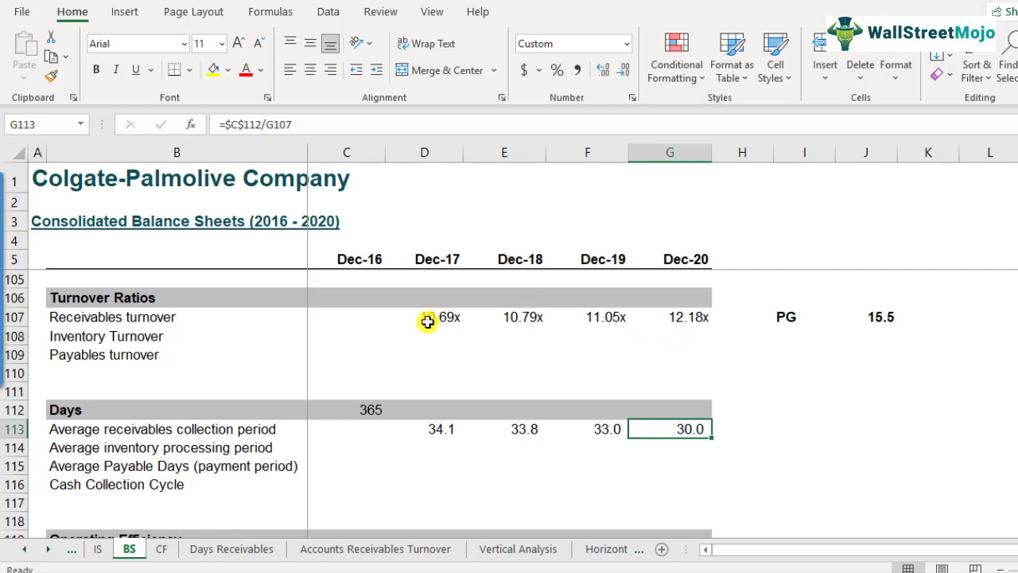
pyautogui.click(684, 320)
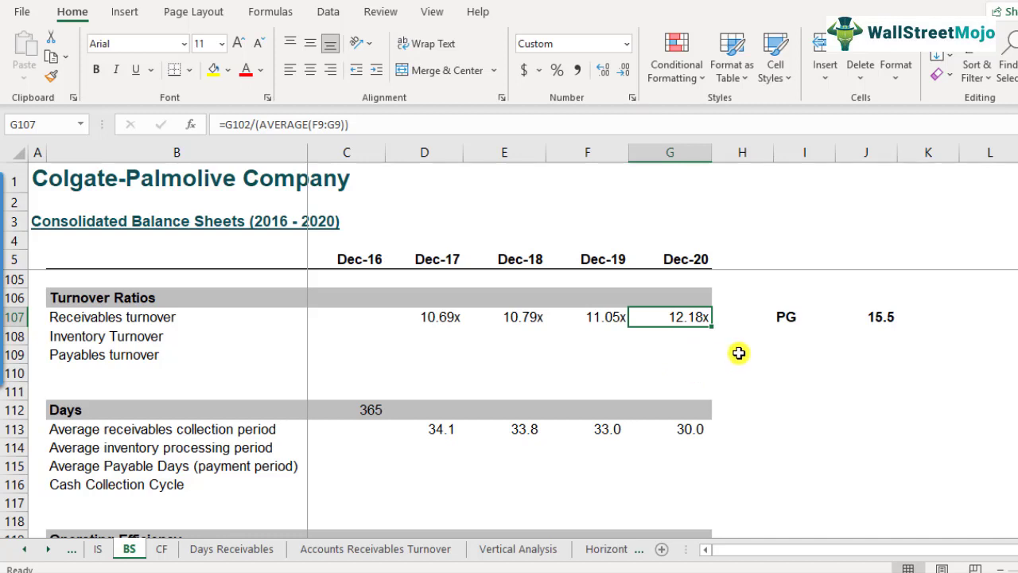
pyautogui.click(779, 320)
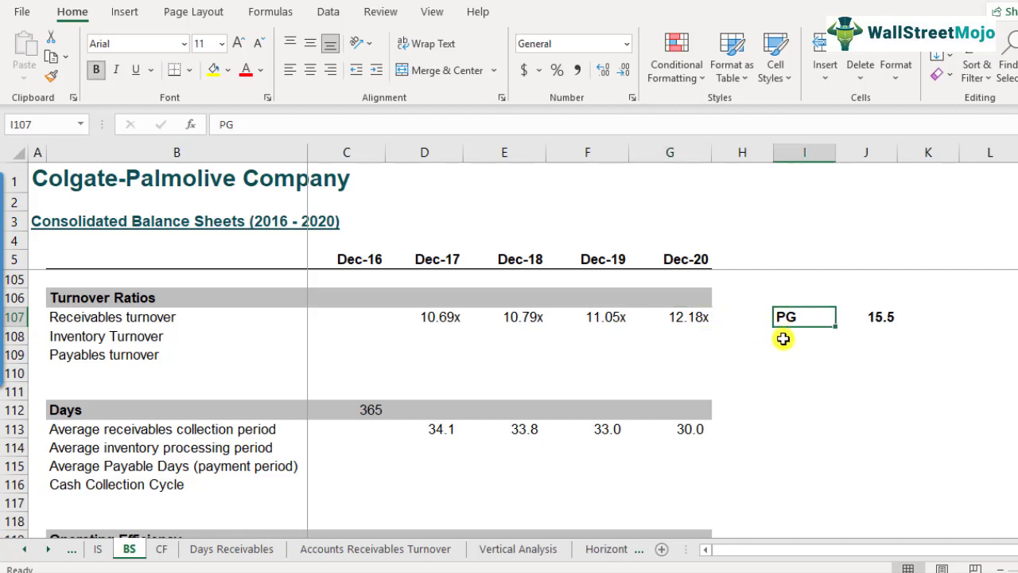
pyautogui.click(883, 322)
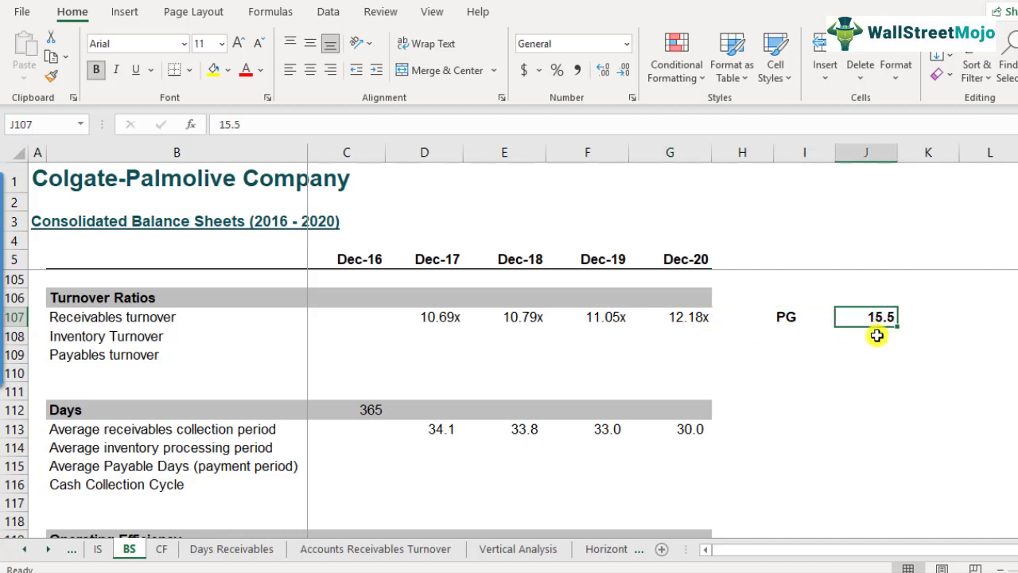
pyautogui.click(680, 321)
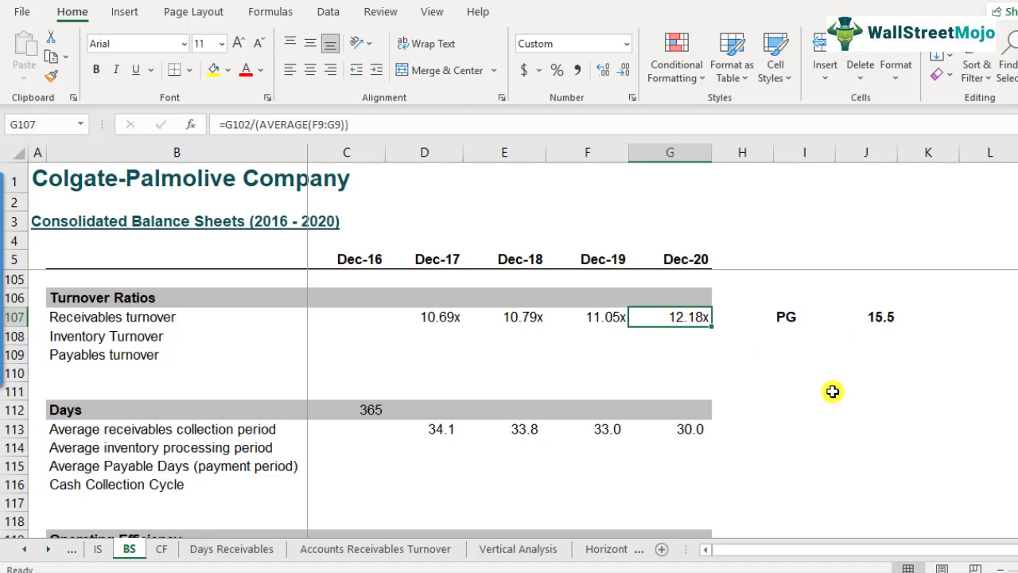
# Enter =365/J107 in J113 for P&G's collection period of 23.5484 days.
pyautogui.click(686, 433)
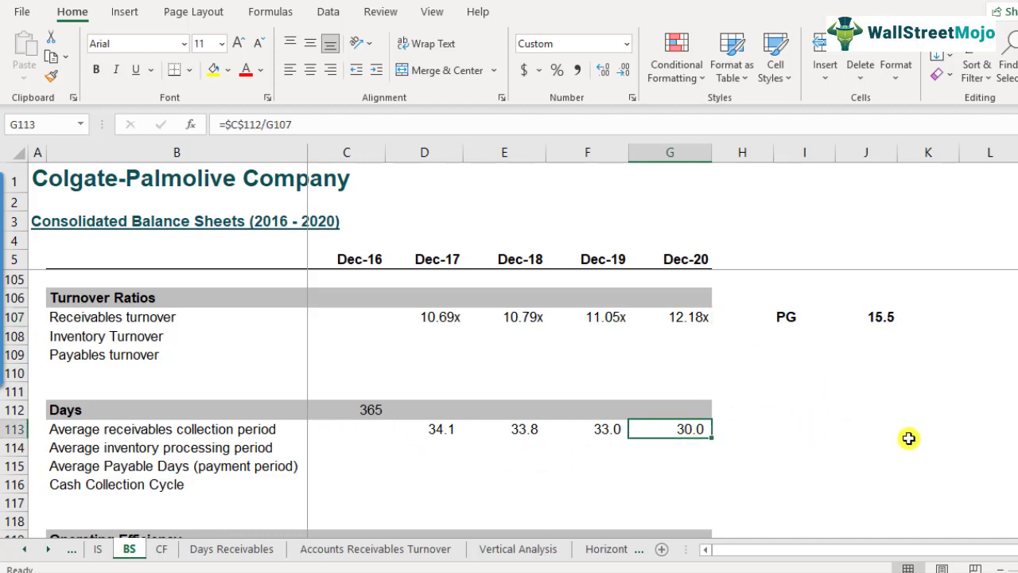
pyautogui.click(875, 429)
pyautogui.write('=')
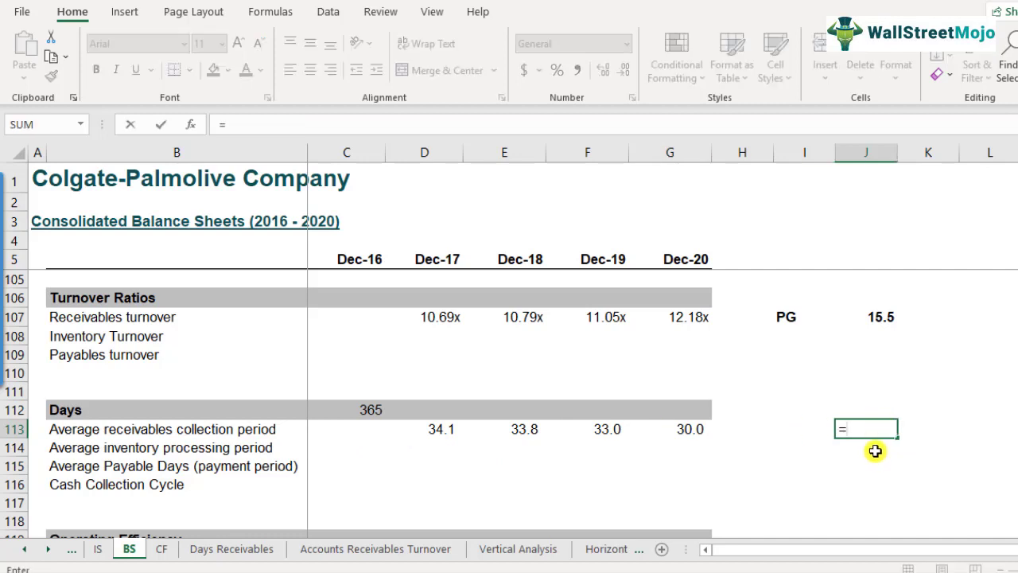
pyautogui.write('365/')
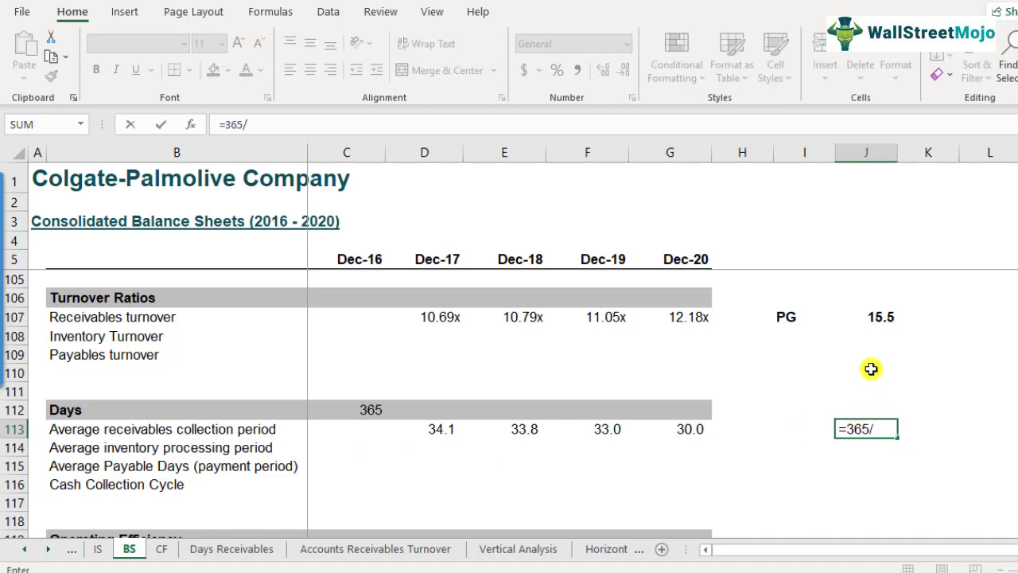
pyautogui.click(875, 317)
pyautogui.press('Return')
pyautogui.click(866, 428)
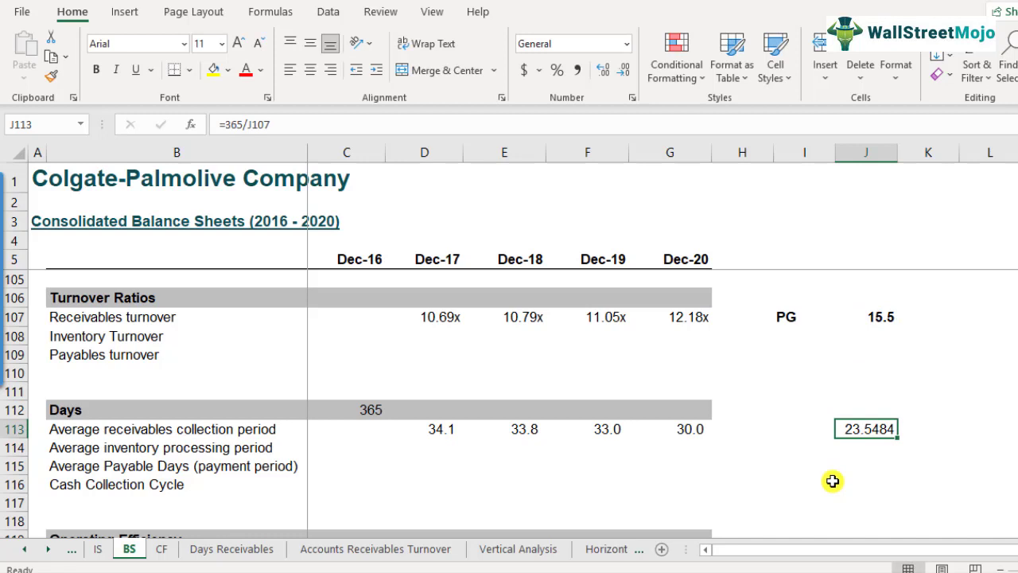
# Compare P&G's 23.5484 days with Colgate's Dec-20 figure of 30.0 days.
pyautogui.click(841, 463)
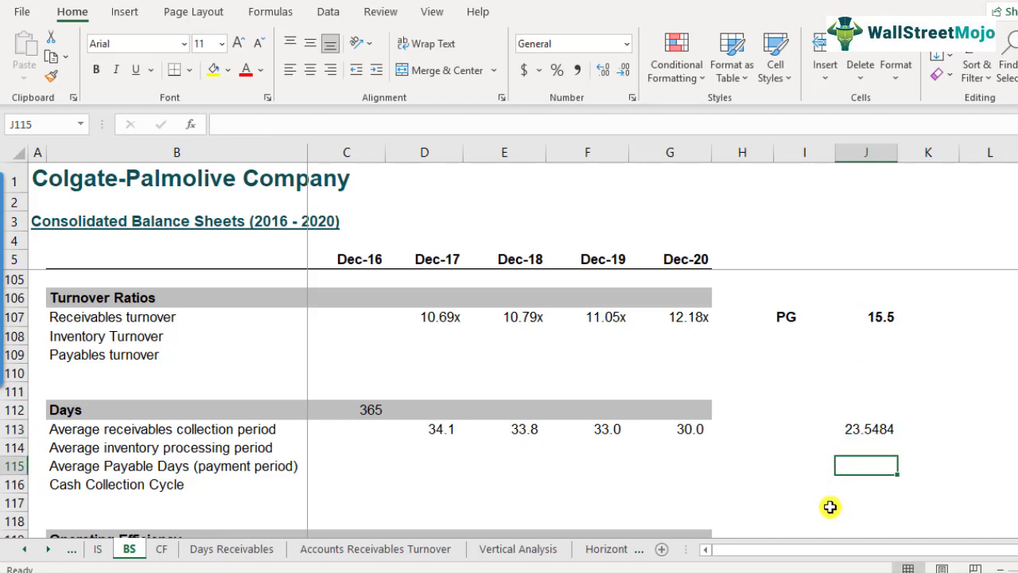
pyautogui.click(664, 433)
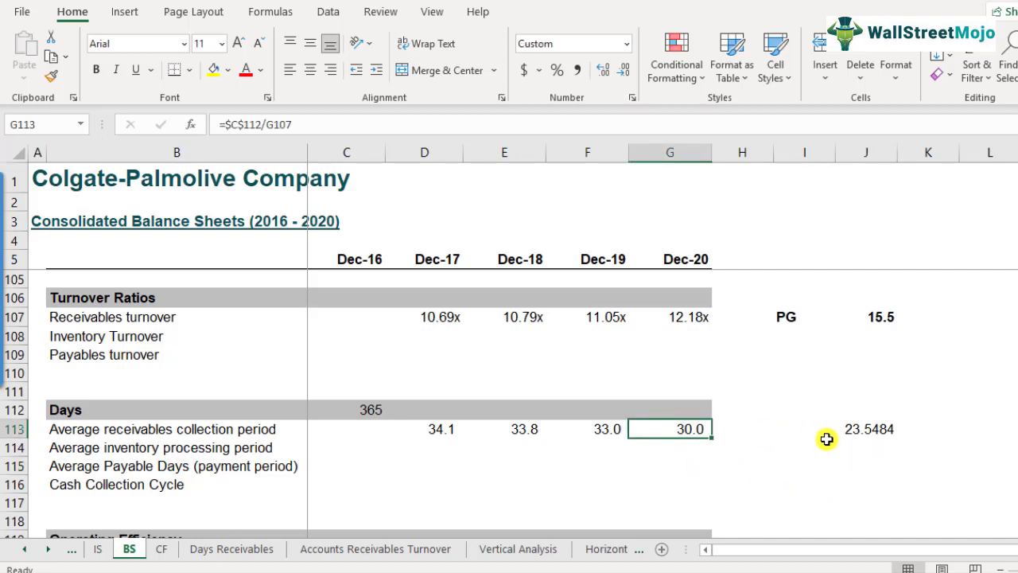
pyautogui.click(851, 429)
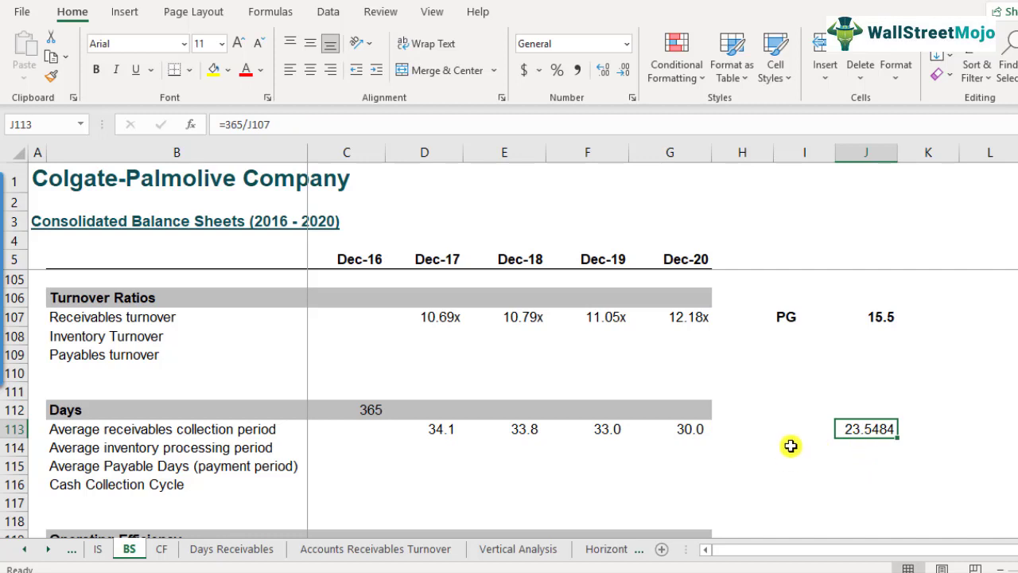
pyautogui.click(669, 435)
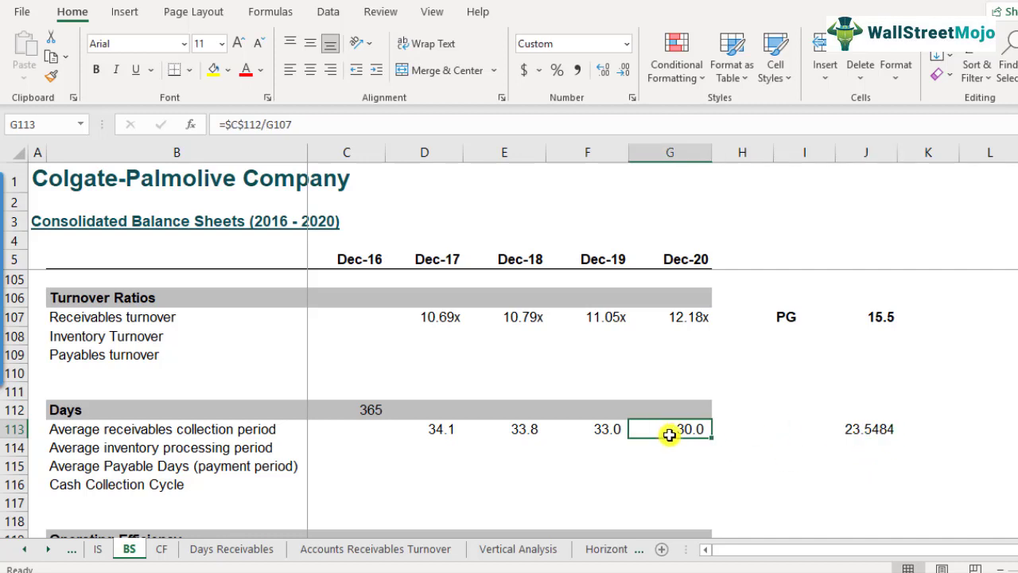
pyautogui.click(748, 429)
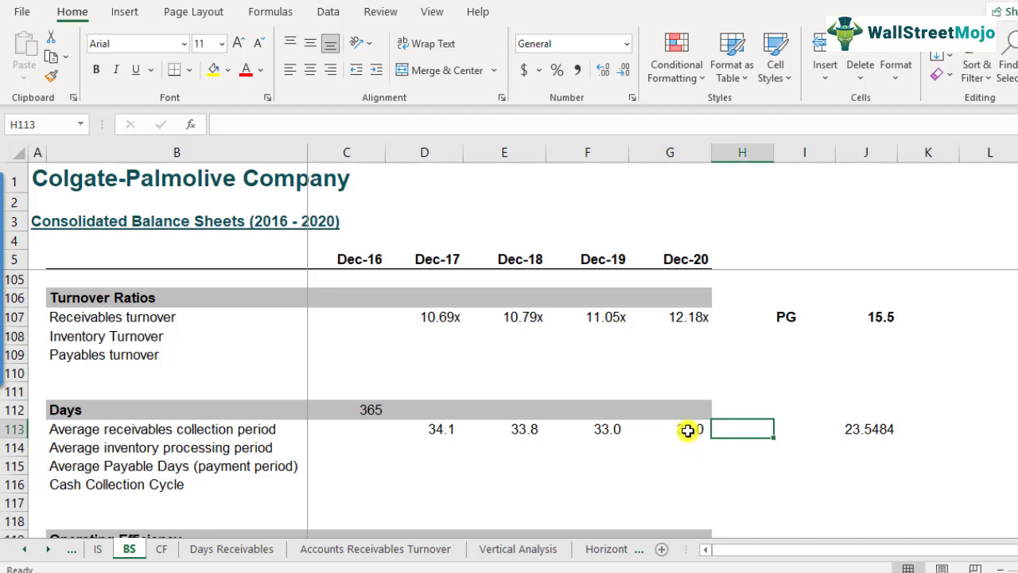
pyautogui.click(685, 429)
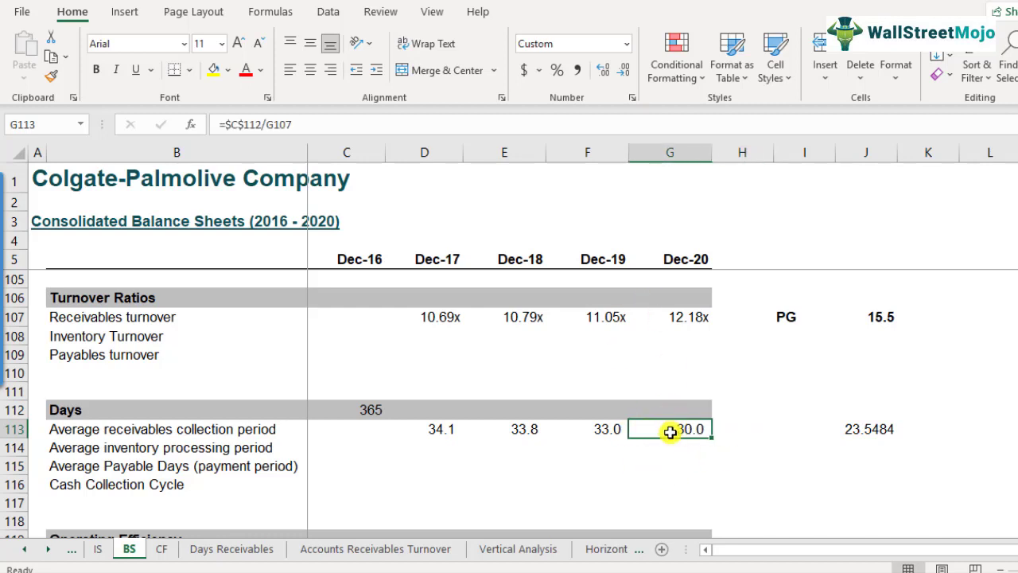